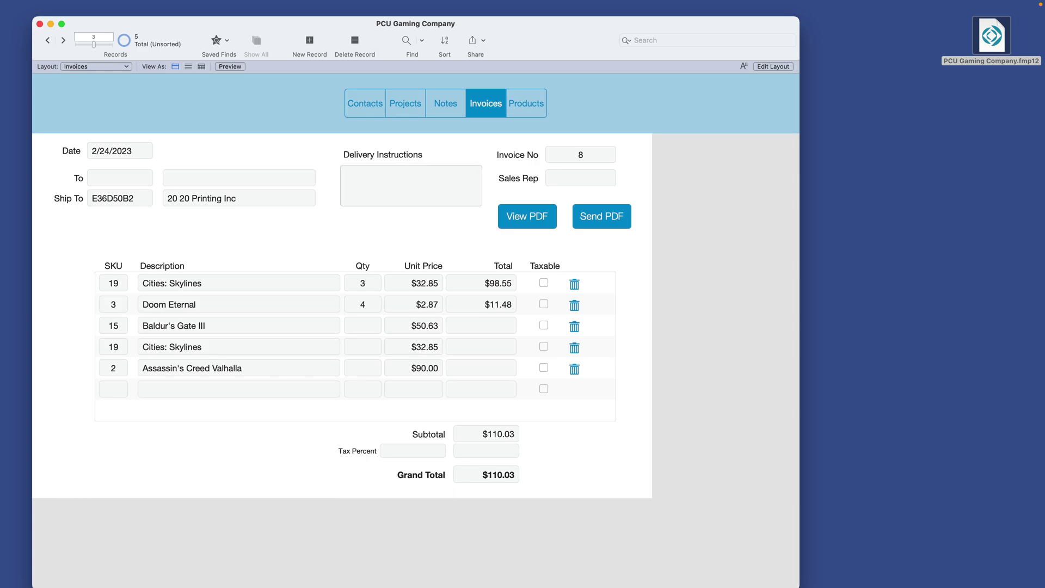
{"action": "left_click", "coordinate": [386, 183]}
{"action": "left_click", "coordinate": [409, 243]}
{"action": "left_click", "coordinate": [380, 180]}
{"action": "left_click", "coordinate": [371, 244]}
In Layout mode, open Set Script Triggers for the Delivery Instructions field and enlarge it to show every event
{"action": "key", "text": "super+l"}
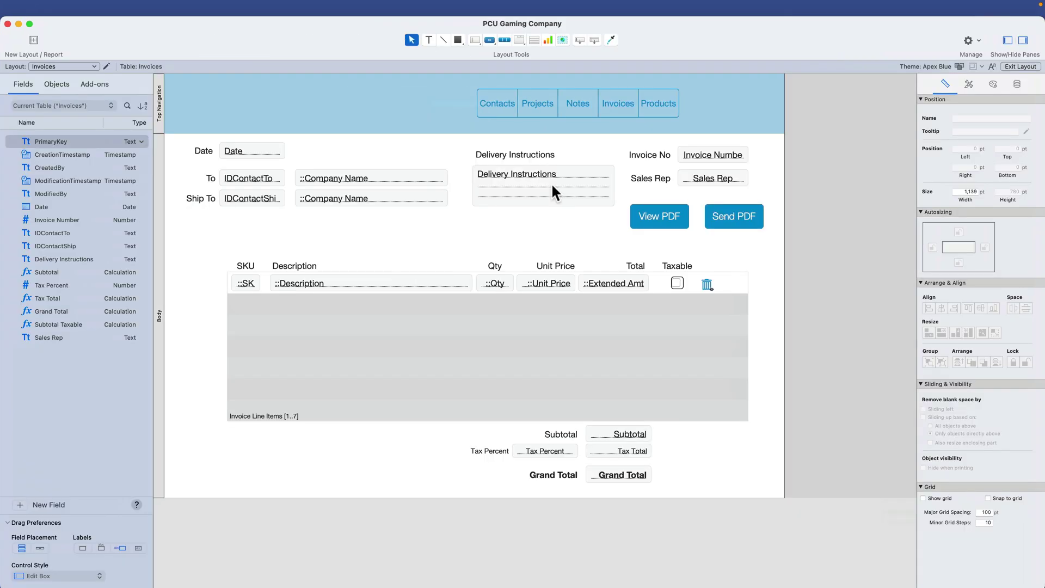
{"action": "right_click", "coordinate": [552, 186]}
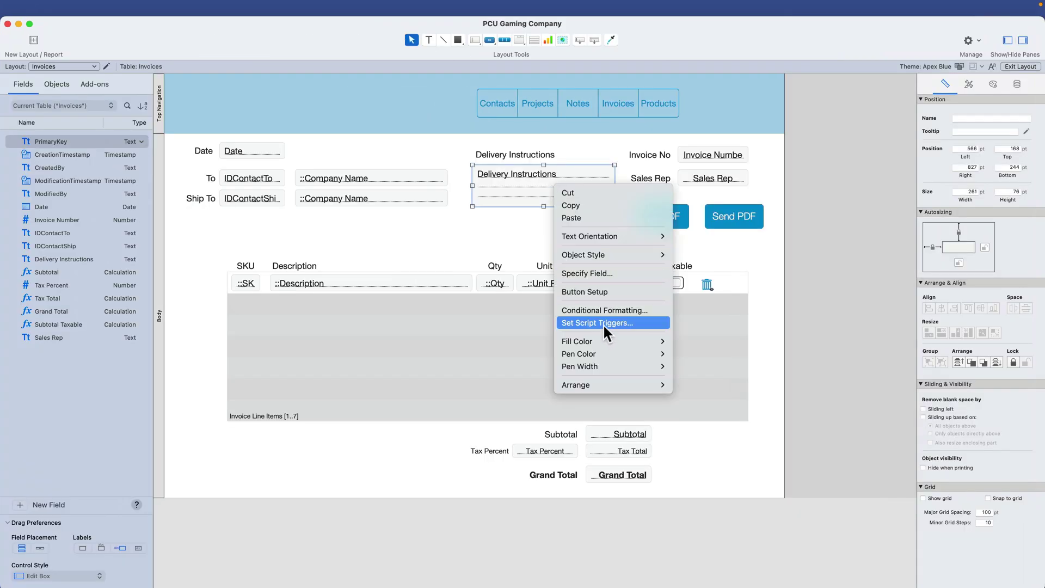
{"action": "left_click", "coordinate": [456, 237]}
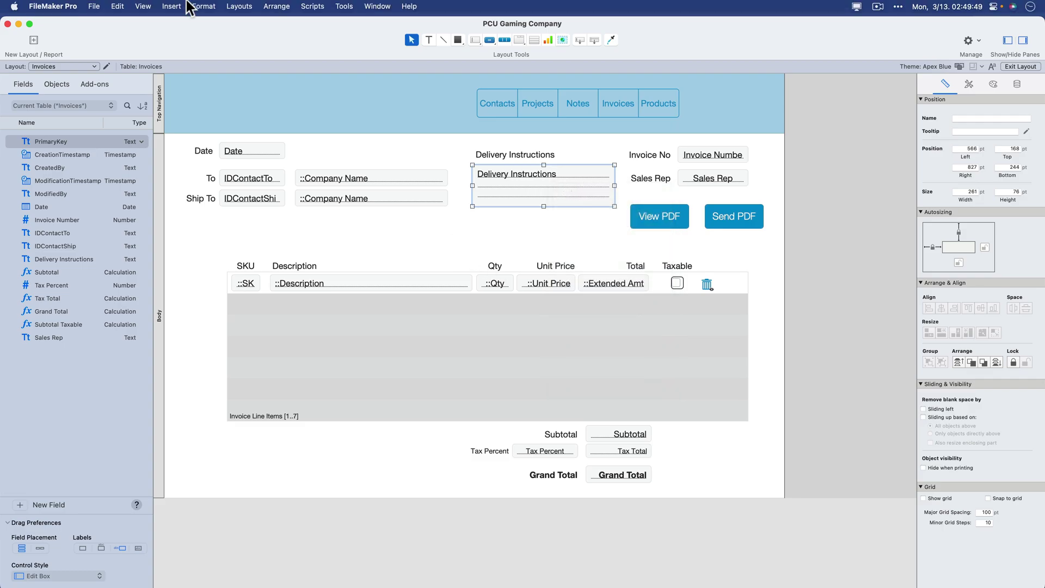
{"action": "left_click", "coordinate": [203, 6]}
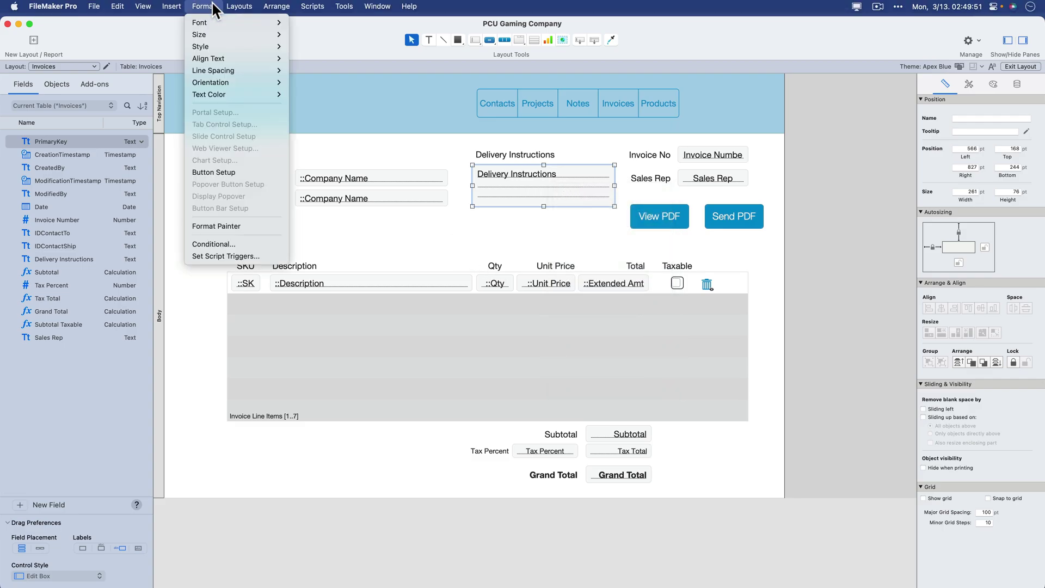
{"action": "left_click", "coordinate": [193, 254]}
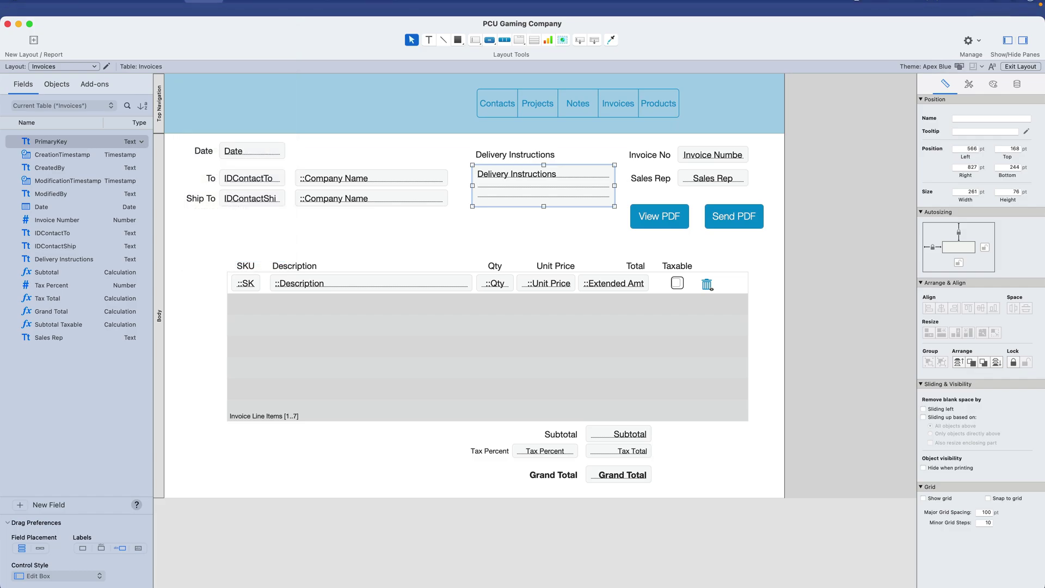
{"action": "left_click_drag", "start_coordinate": [569, 309], "coordinate": [568, 471]}
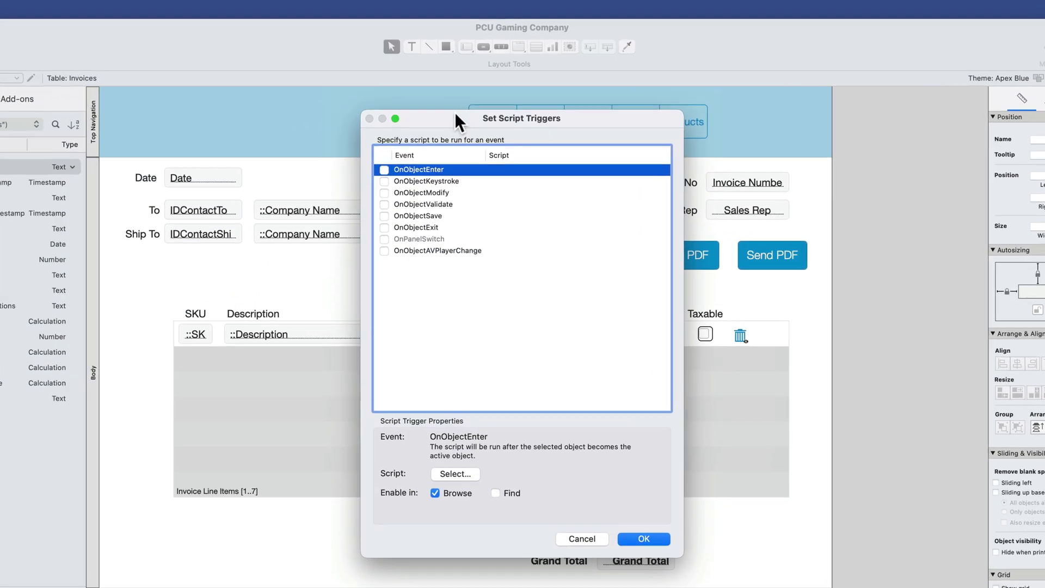
Move the Set Script Triggers and Specify Script dialogs aside to reveal the Delivery Instructions field
{"action": "left_click_drag", "start_coordinate": [465, 96], "coordinate": [739, 96]}
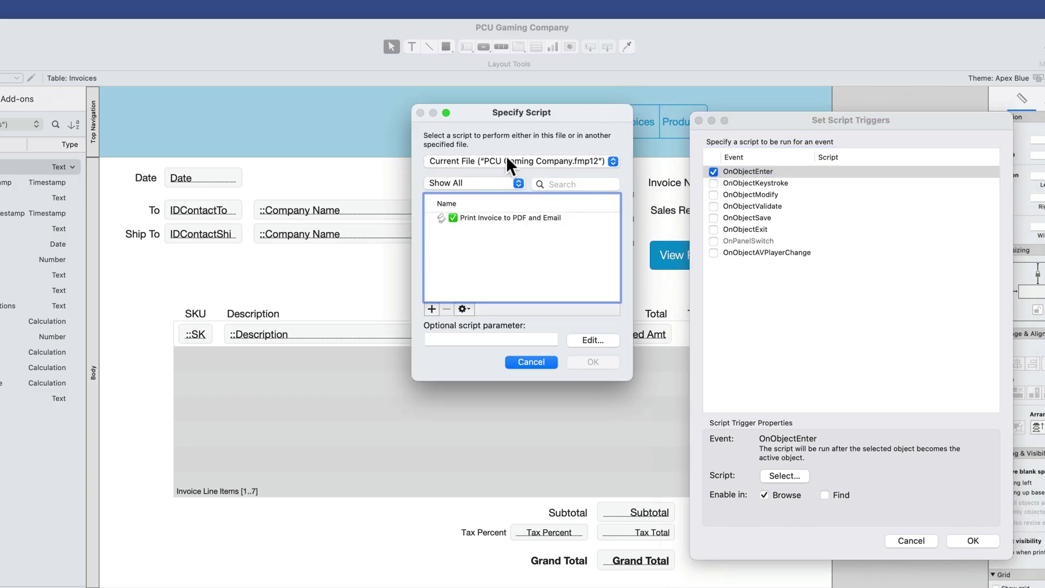
{"action": "left_click_drag", "start_coordinate": [511, 119], "coordinate": [547, 381]}
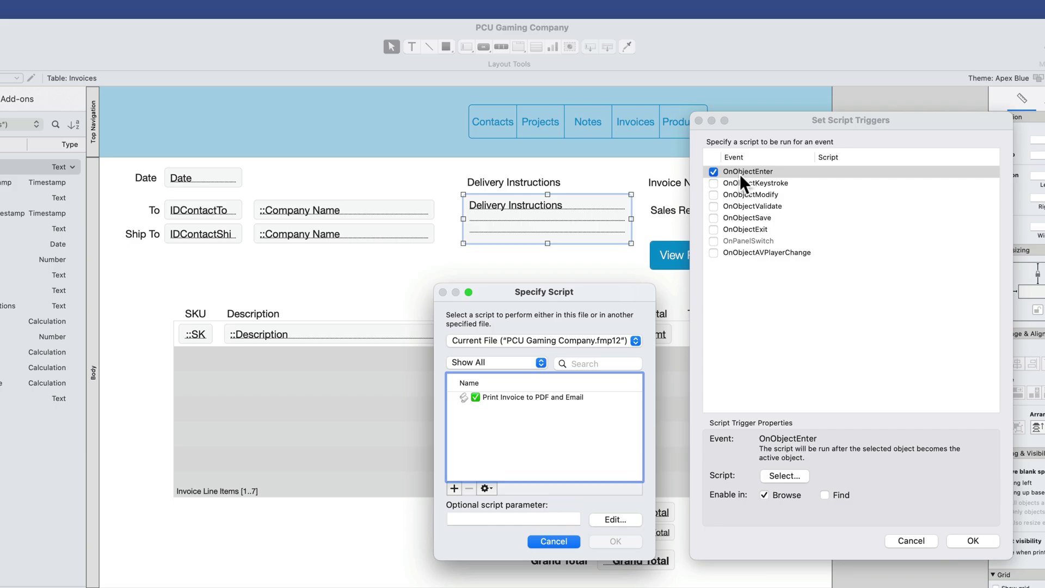
Create a new script named 'Delivery Dialog' and add a Show Custom Dialog step
{"action": "left_click", "coordinate": [454, 488]}
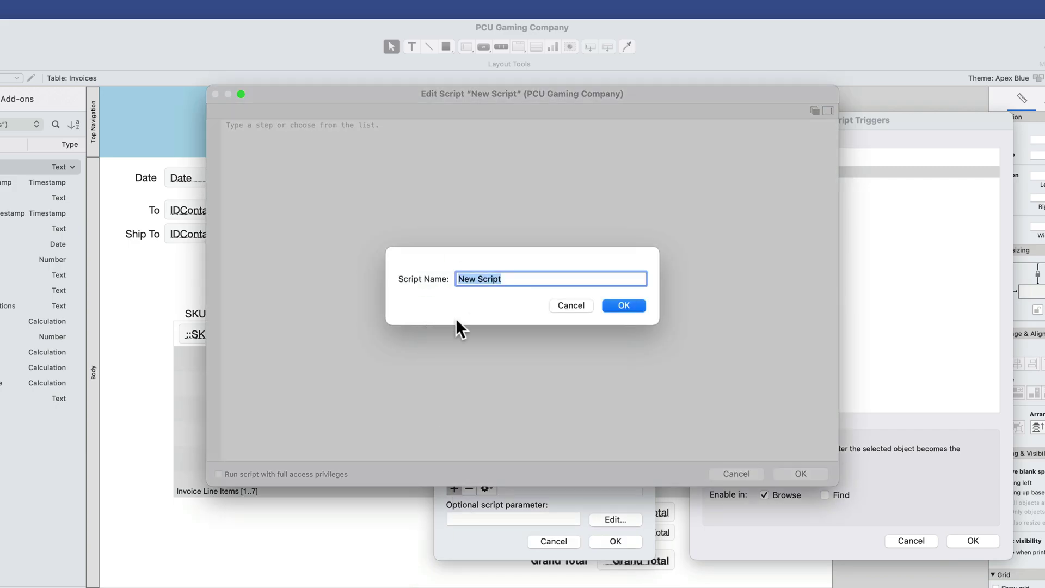
{"action": "type", "text": "Delivery Dialog"}
{"action": "key", "text": "Return"}
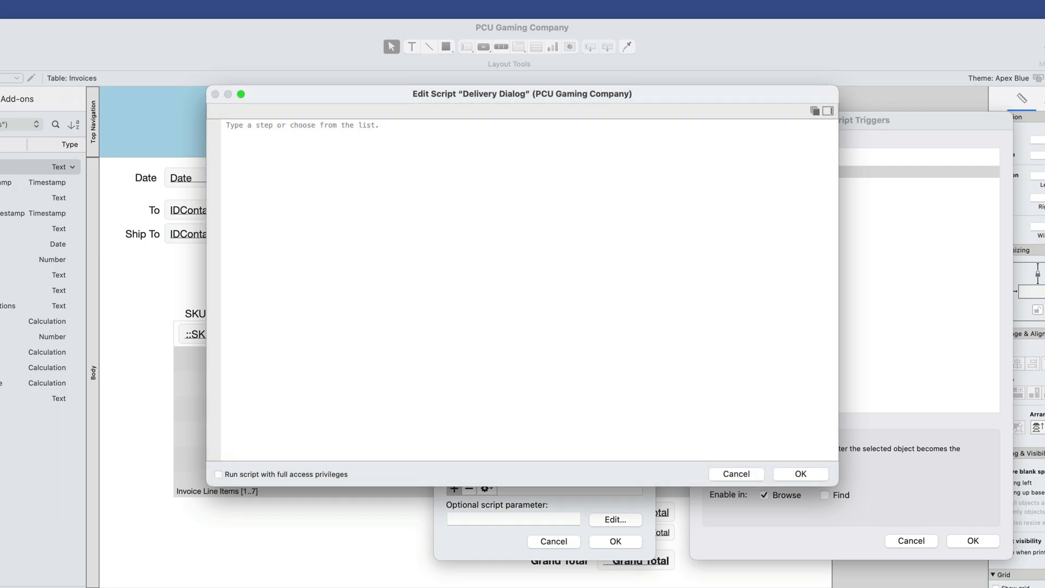
{"action": "left_click", "coordinate": [328, 126]}
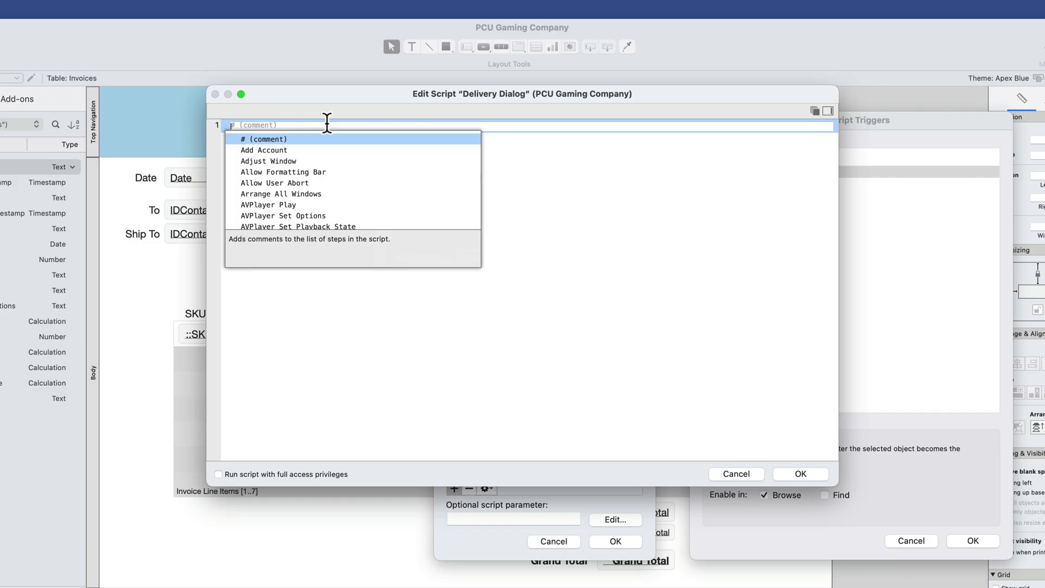
{"action": "type", "text": "show"}
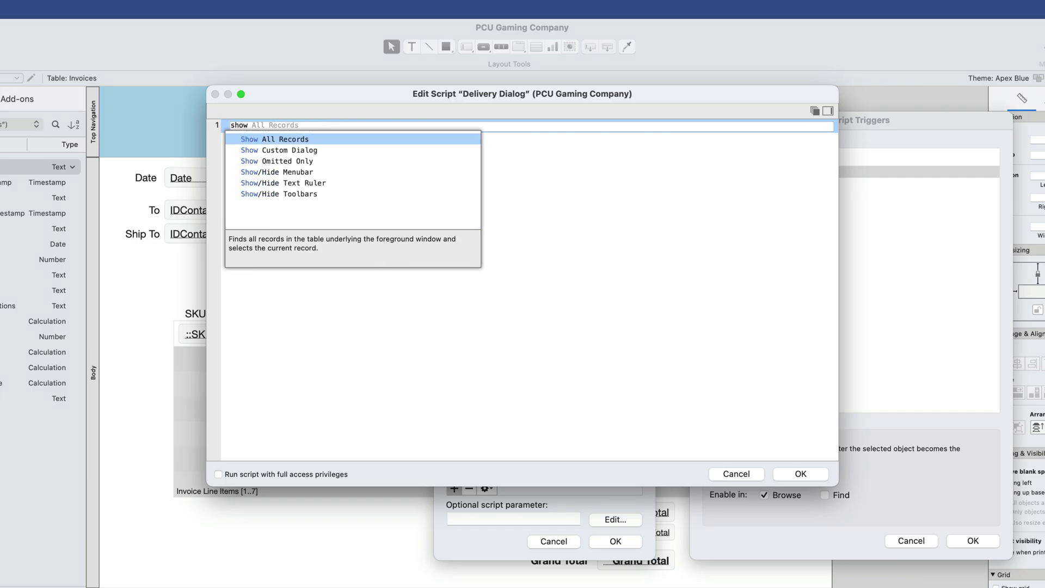
{"action": "key", "text": "Down"}
{"action": "key", "text": "Return"}
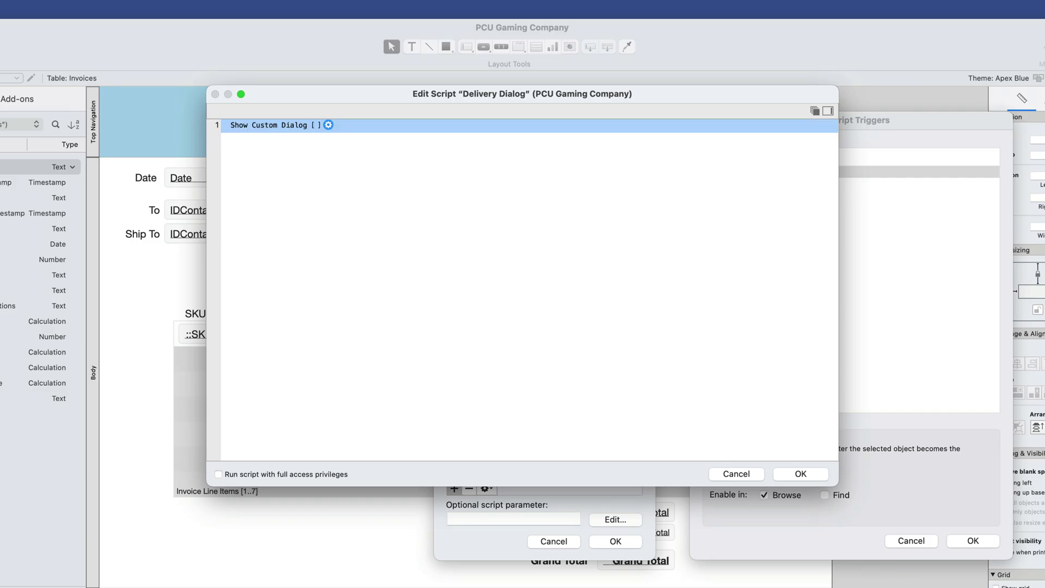
Set the dialog message to 'Please remember to include details about destination charges.' with only an OK button
{"action": "left_click", "coordinate": [487, 422]}
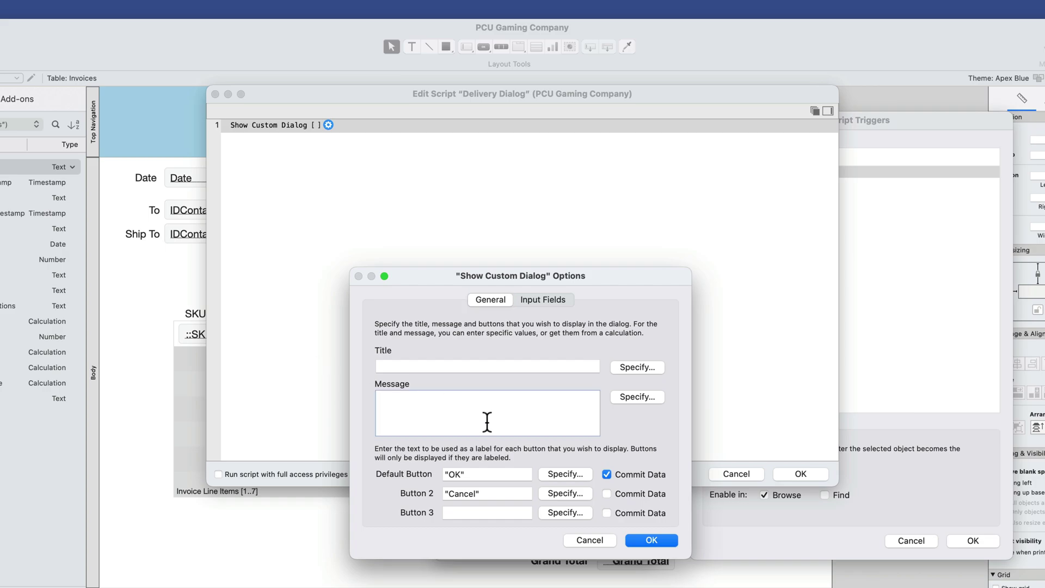
{"action": "type", "text": "Please remember to inc"}
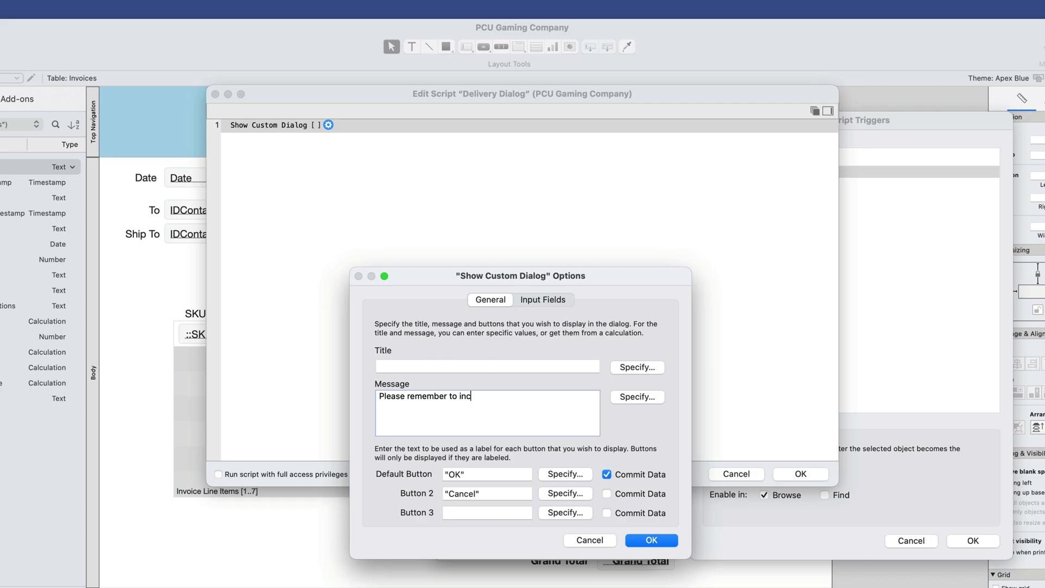
{"action": "type", "text": "lude details about desti"}
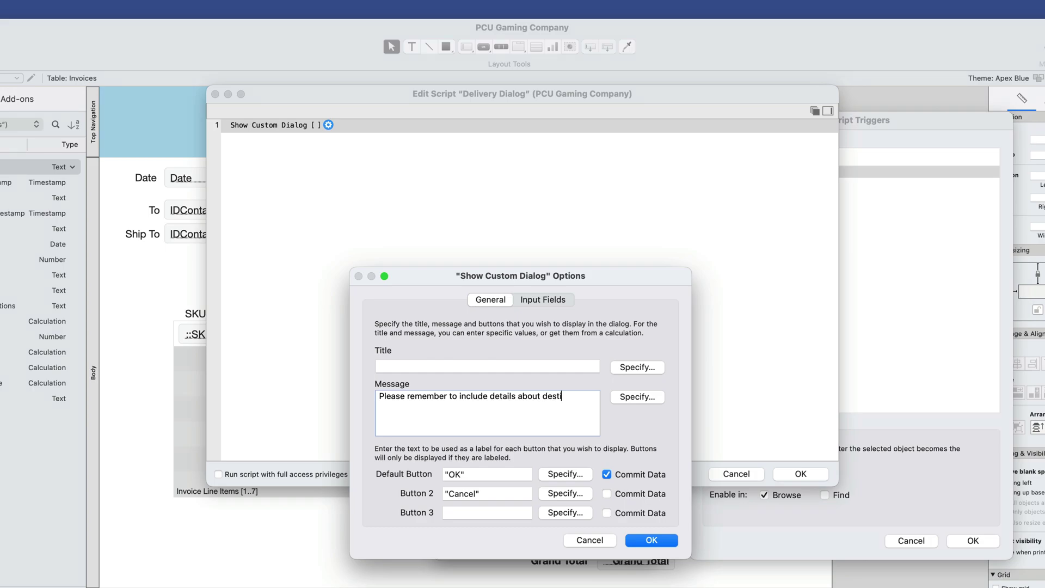
{"action": "type", "text": "nation charges."}
{"action": "key", "text": "Tab"}
{"action": "key", "text": "Tab"}
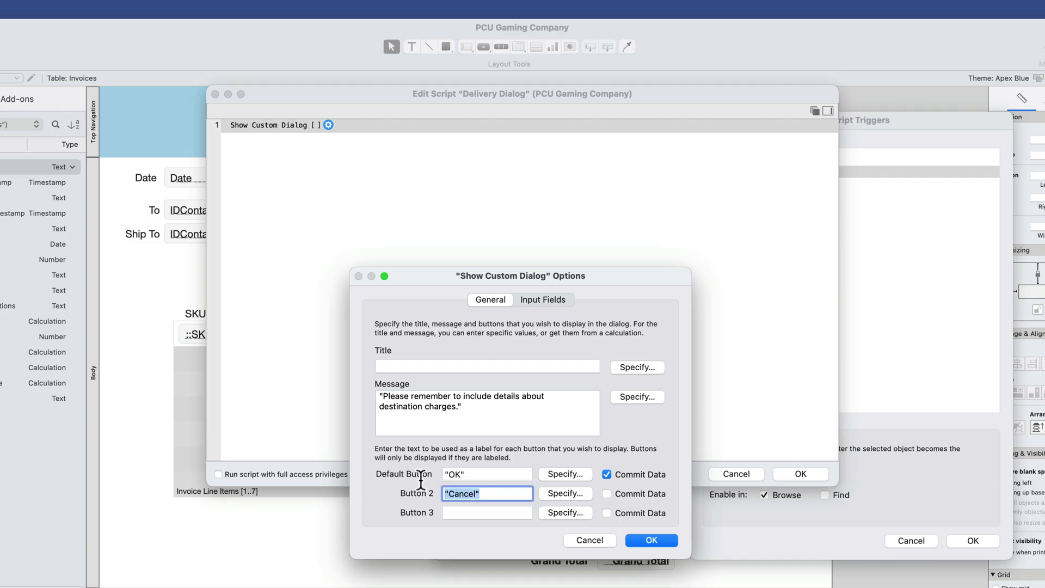
{"action": "key", "text": "BackSpace"}
{"action": "left_click", "coordinate": [657, 541]}
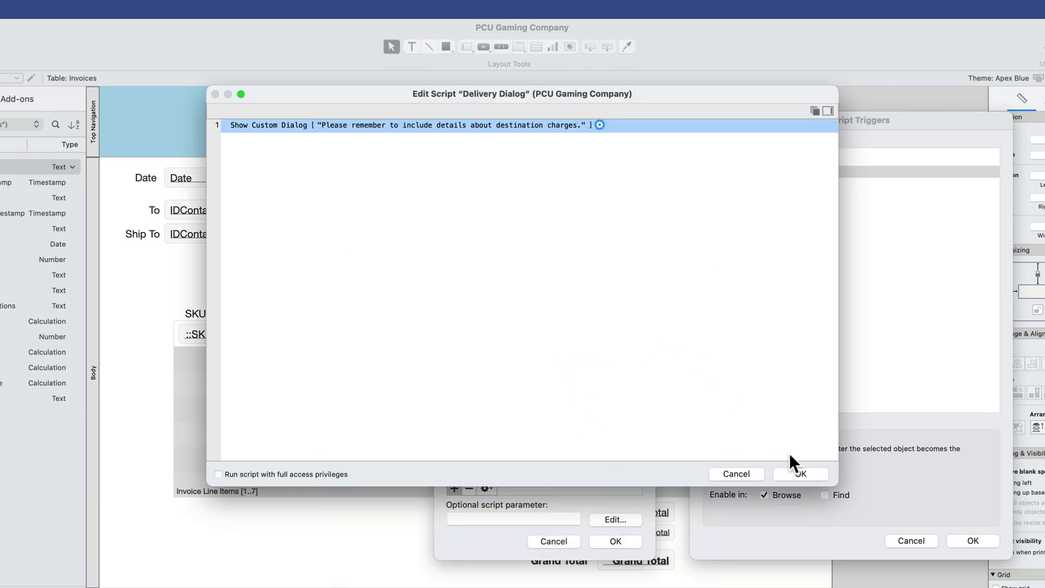
Save the Delivery Dialog script, assign it to OnObjectEnter, and confirm the trigger settings
{"action": "left_click", "coordinate": [798, 473]}
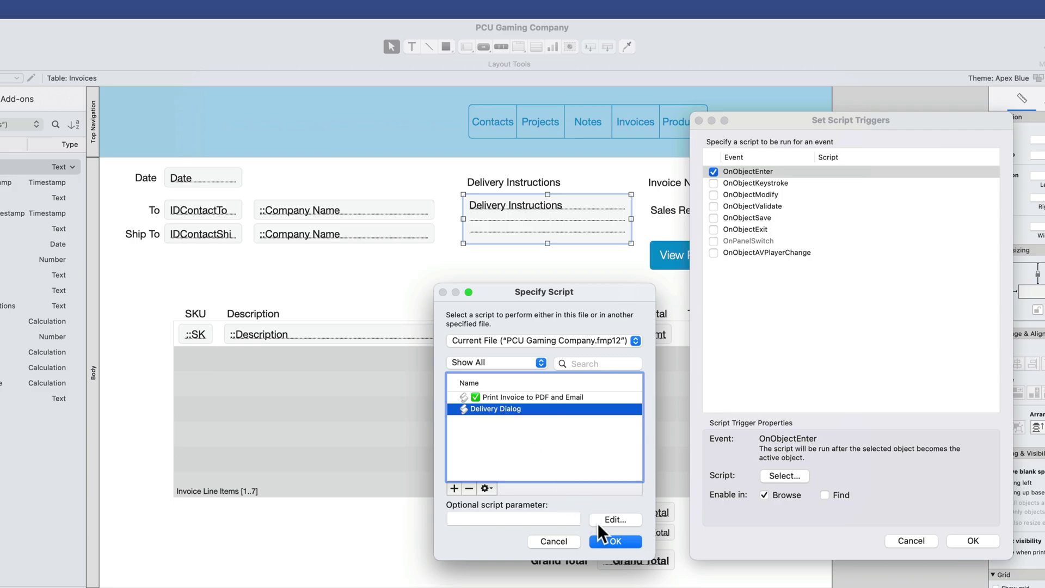
{"action": "left_click", "coordinate": [605, 542]}
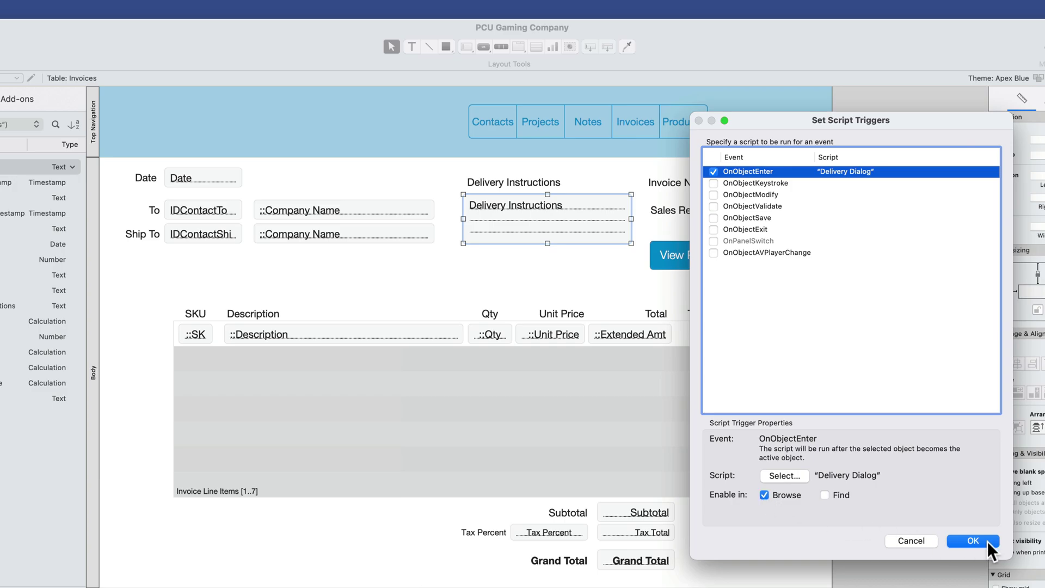
{"action": "left_click", "coordinate": [972, 540]}
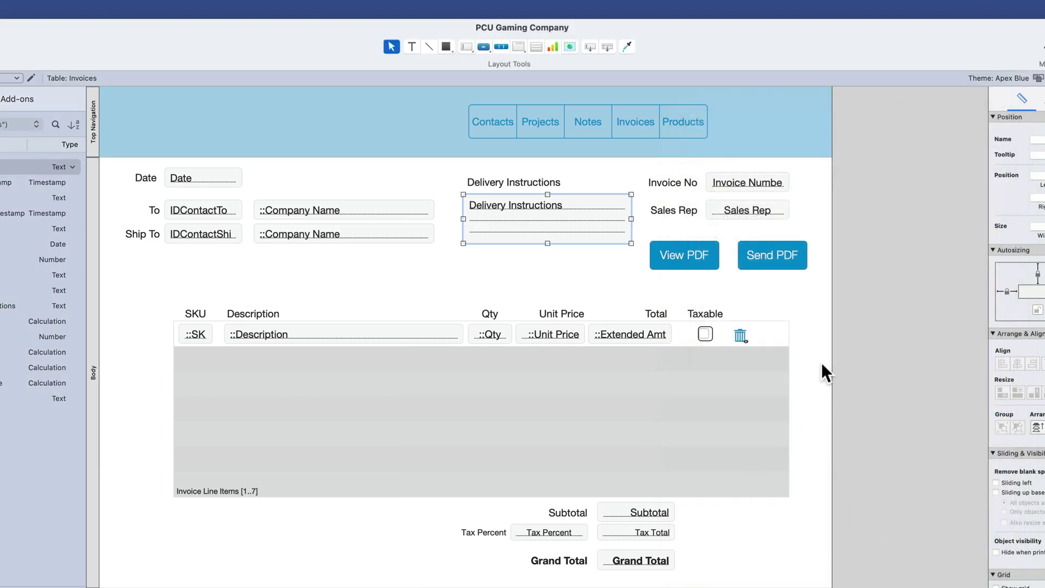
{"action": "key", "text": "super+b"}
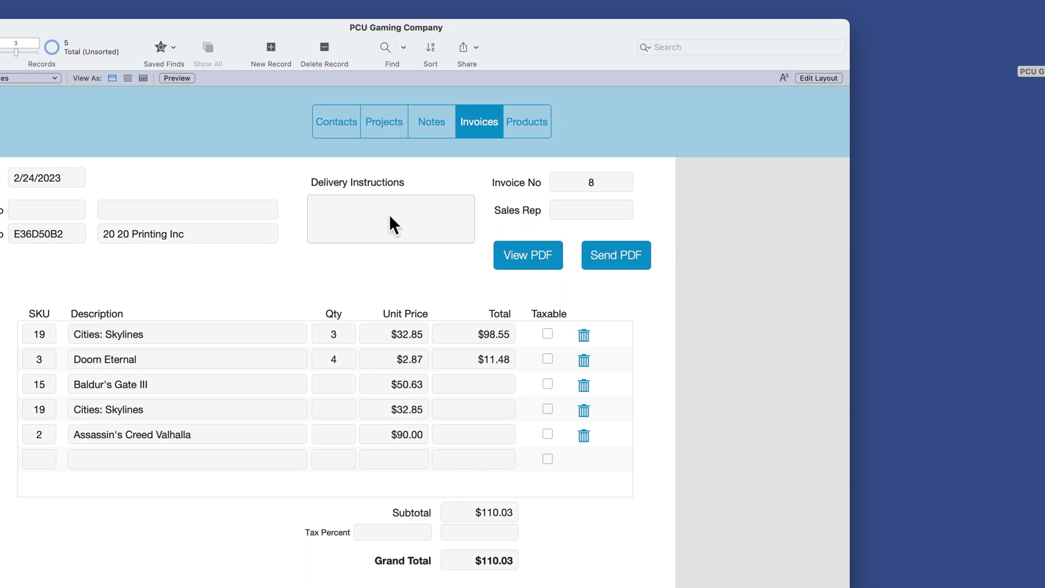
{"action": "left_click", "coordinate": [390, 215]}
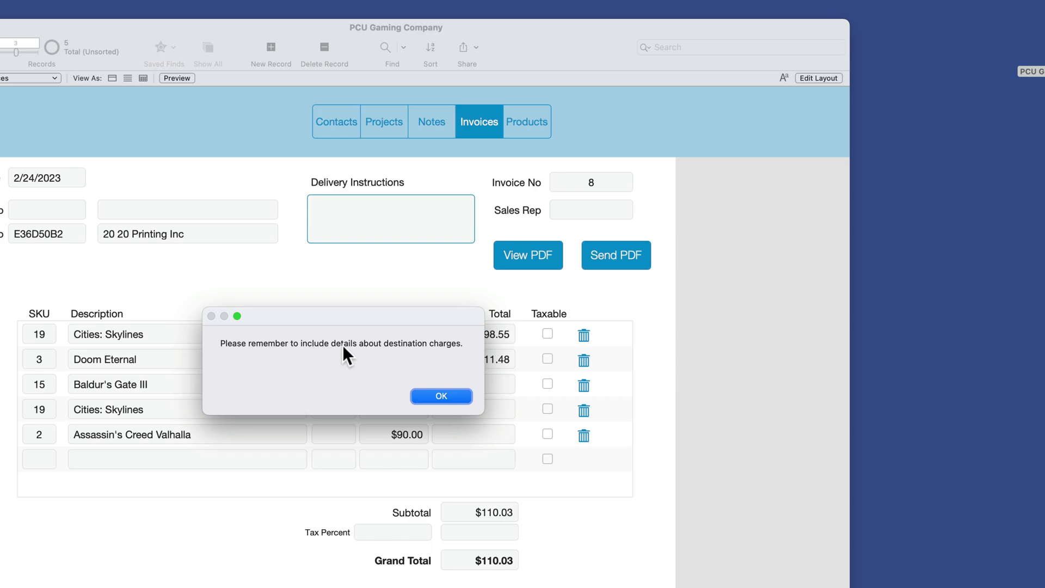
{"action": "left_click", "coordinate": [443, 396]}
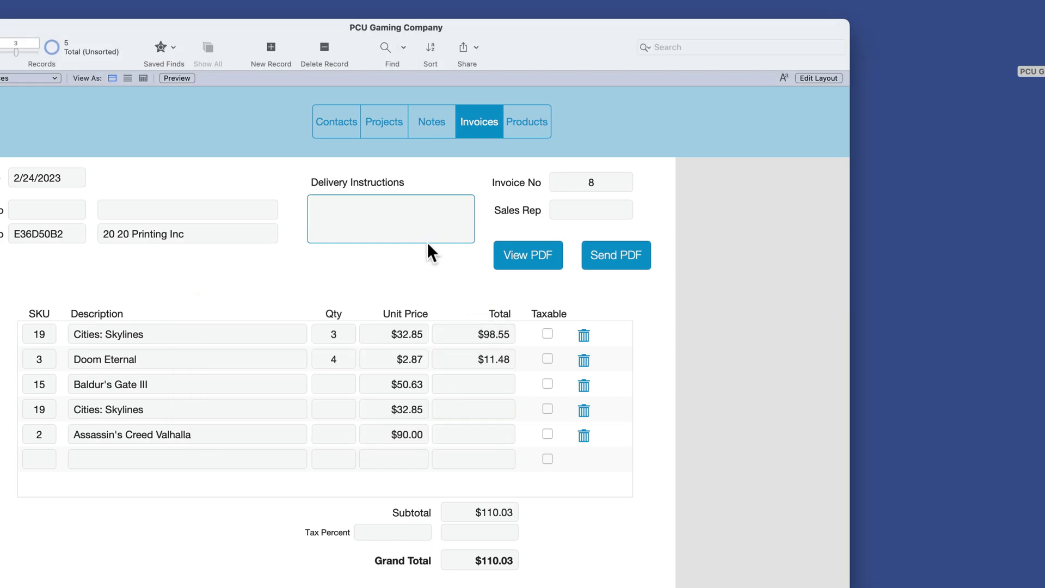
{"action": "type", "text": "asasdfasd"}
{"action": "key", "text": "BackSpace"}
{"action": "left_click", "coordinate": [325, 278]}
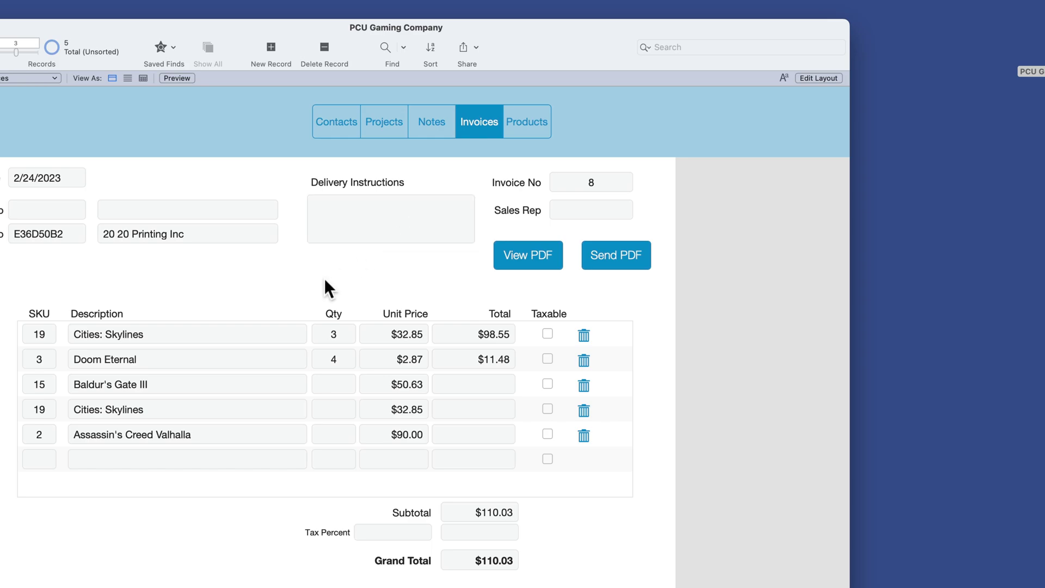
{"action": "left_click", "coordinate": [213, 229]}
{"action": "left_click", "coordinate": [178, 205]}
{"action": "key", "text": "Tab"}
{"action": "key", "text": "Tab"}
{"action": "key", "text": "Tab"}
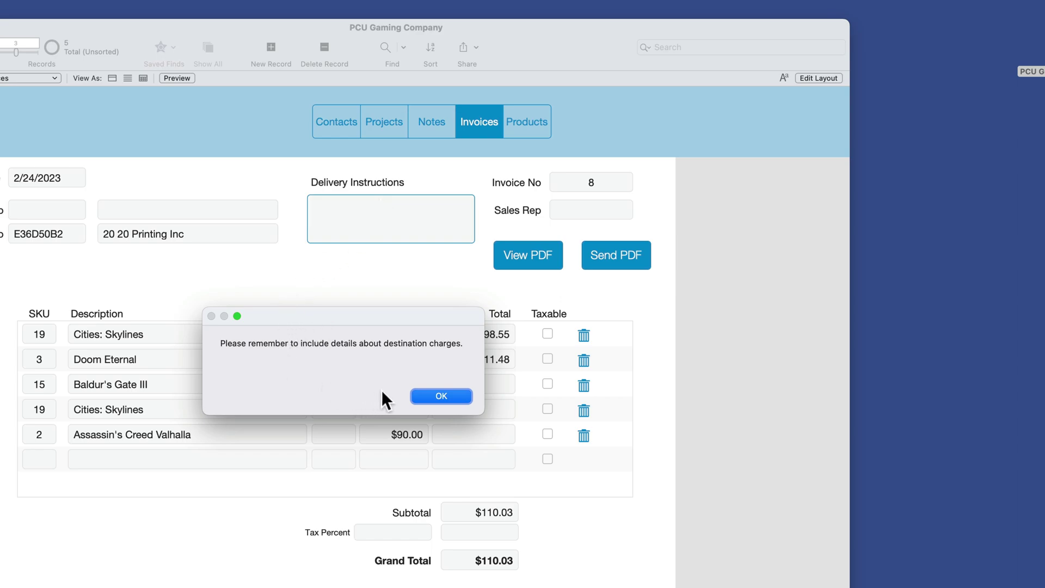
{"action": "left_click", "coordinate": [441, 396]}
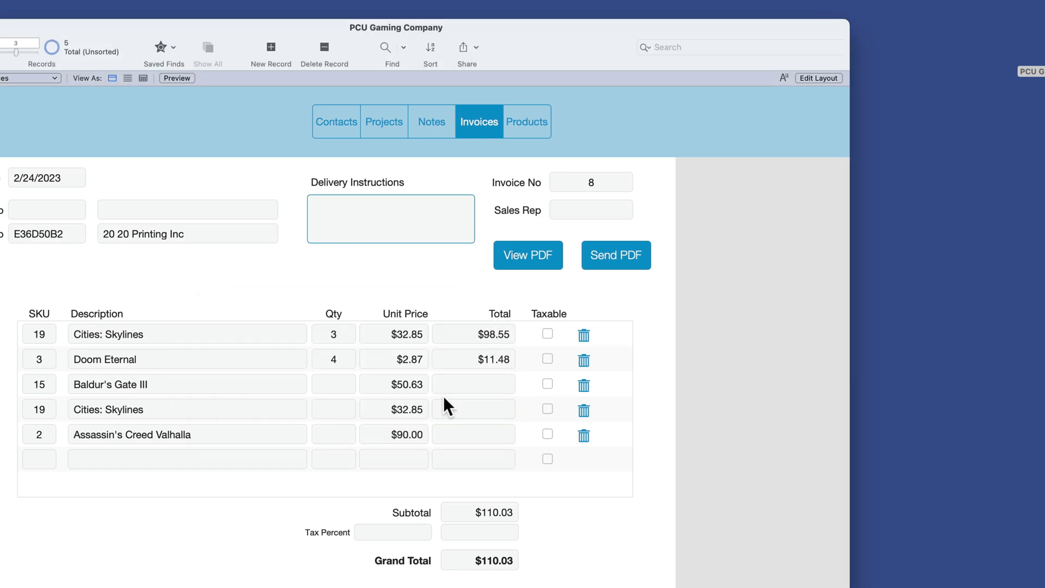
{"action": "left_click", "coordinate": [394, 221]}
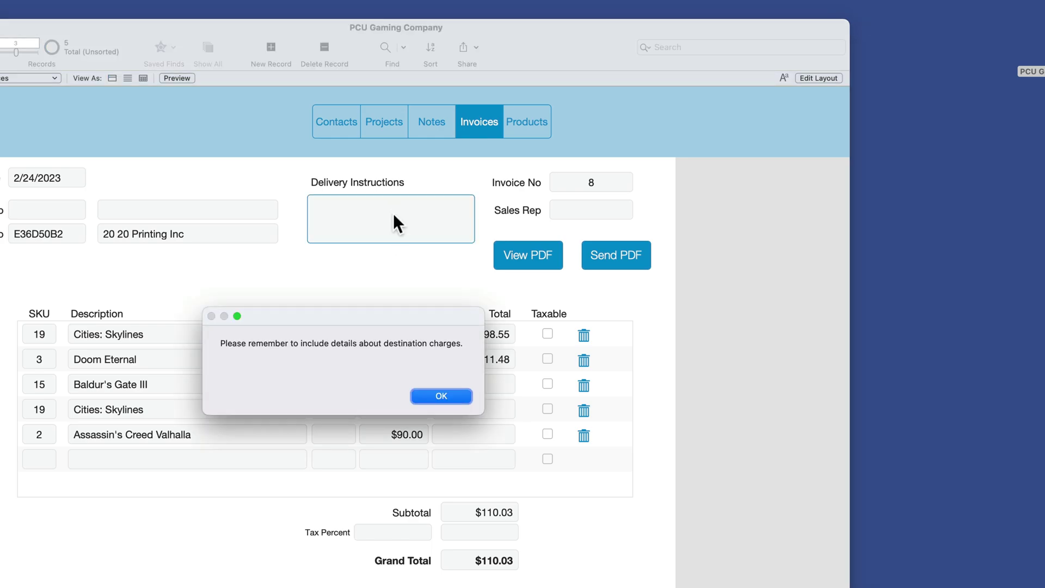
{"action": "left_click", "coordinate": [442, 396]}
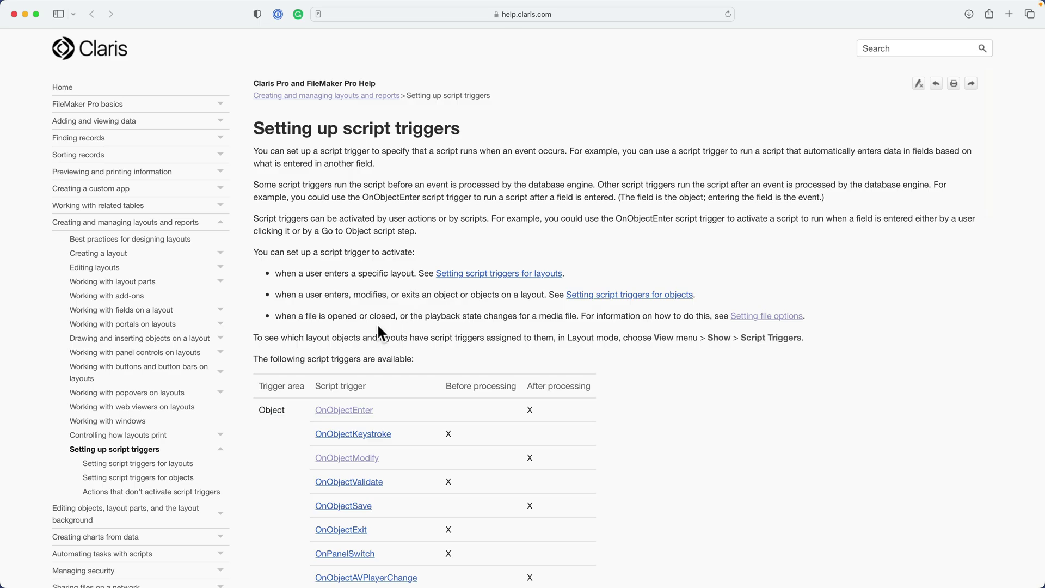
{"action": "scroll", "coordinate": [416, 351], "scroll_direction": "down", "scroll_amount": 5}
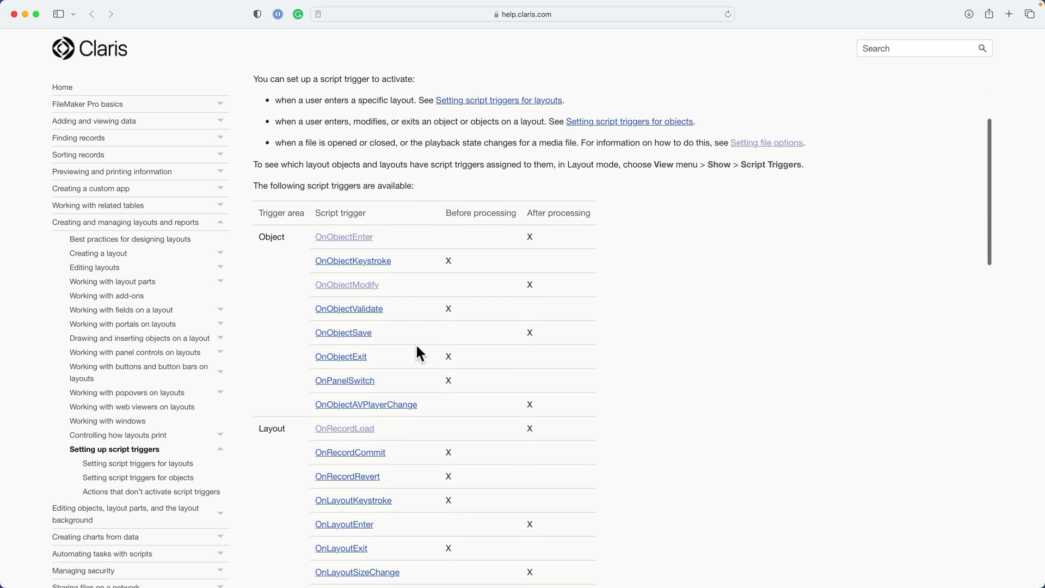
{"action": "scroll", "coordinate": [416, 346], "scroll_direction": "down", "scroll_amount": 1}
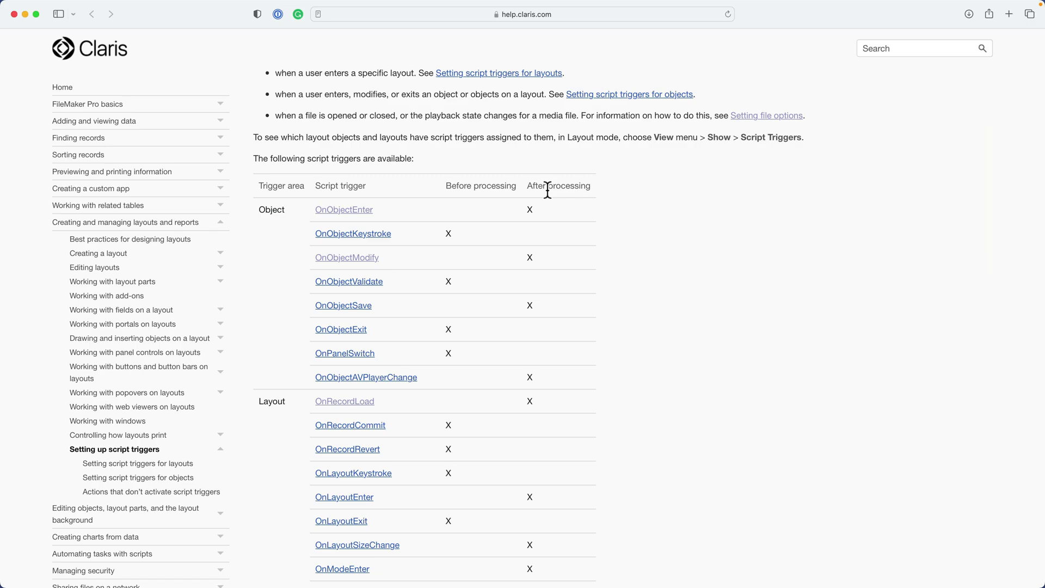
{"action": "scroll", "coordinate": [412, 257], "scroll_direction": "down", "scroll_amount": 5}
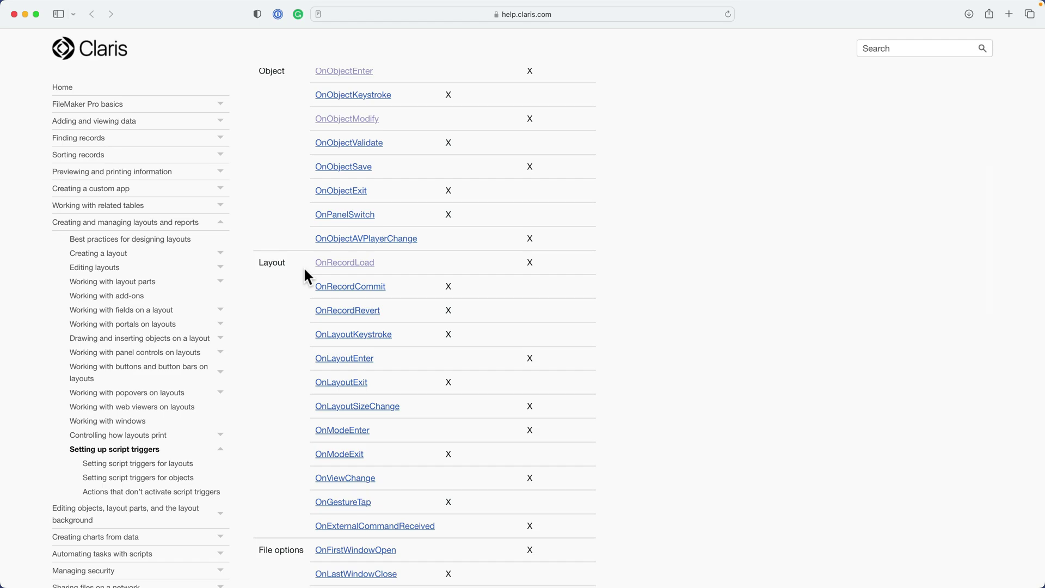
{"action": "scroll", "coordinate": [304, 269], "scroll_direction": "down", "scroll_amount": 8}
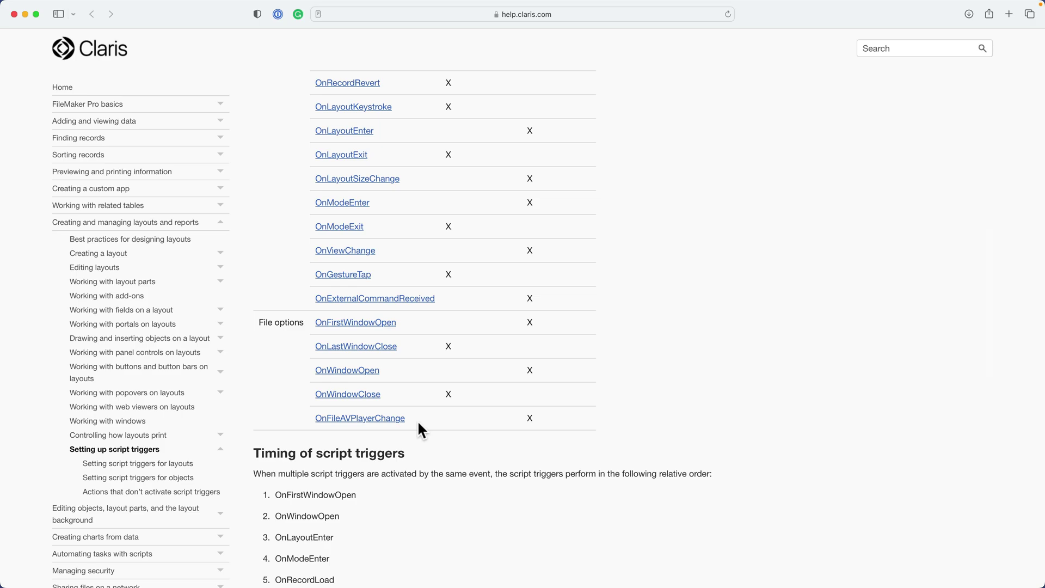
{"action": "scroll", "coordinate": [417, 427], "scroll_direction": "up", "scroll_amount": 5}
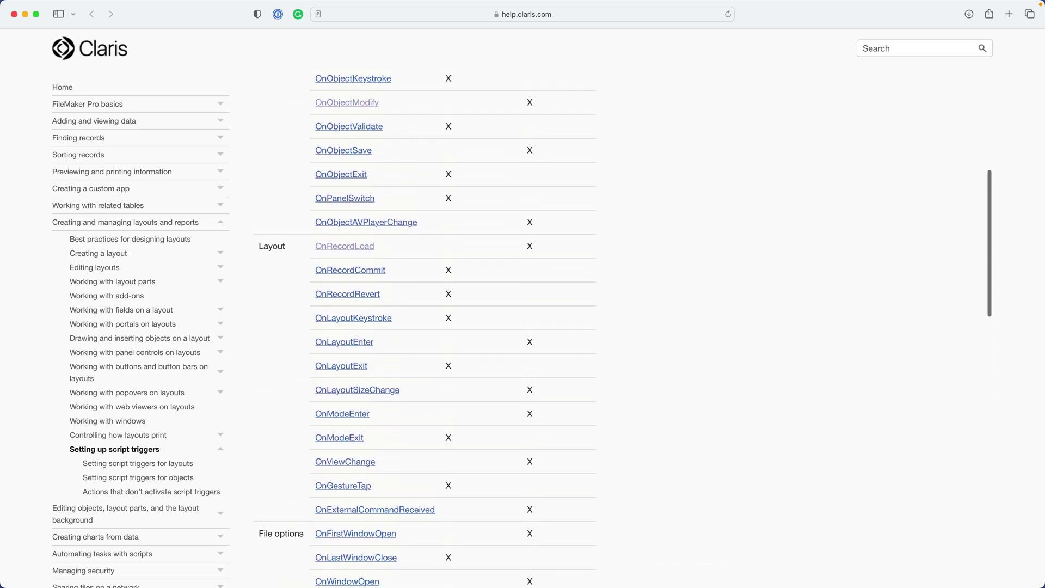
{"action": "scroll", "coordinate": [417, 326], "scroll_direction": "up", "scroll_amount": 3}
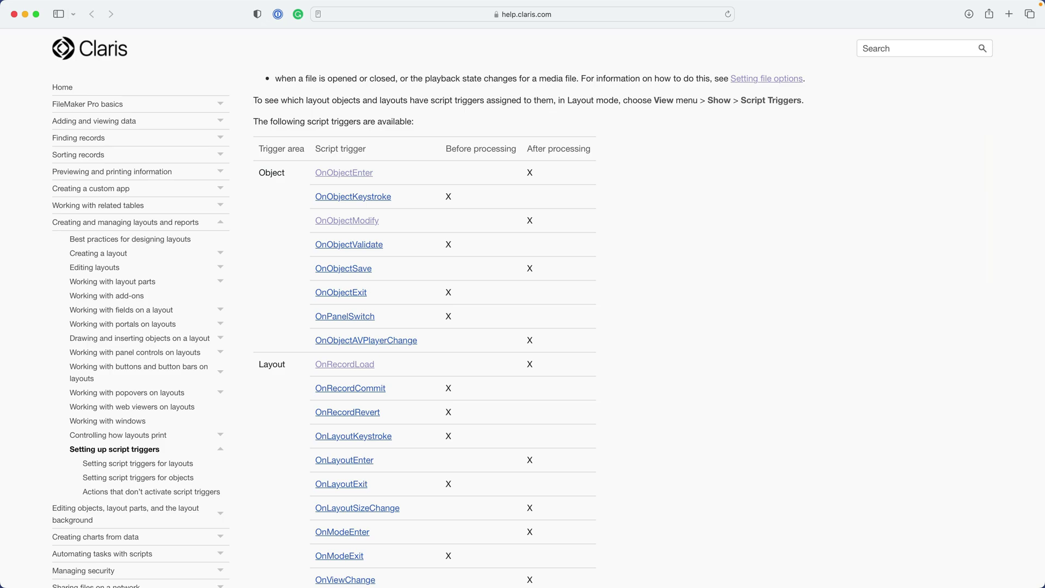
{"action": "scroll", "coordinate": [530, 276], "scroll_direction": "down", "scroll_amount": 1}
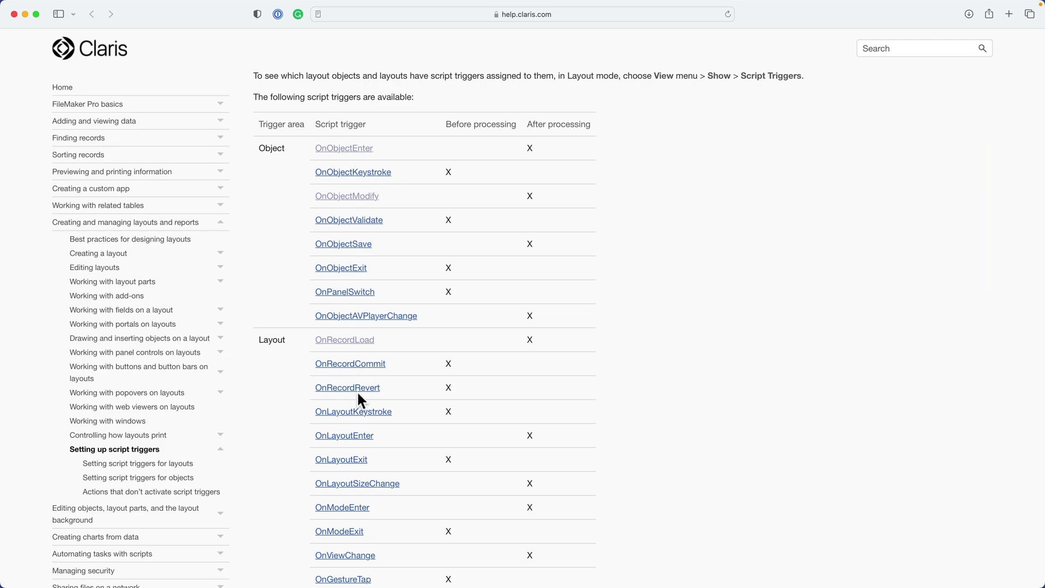
{"action": "scroll", "coordinate": [358, 398], "scroll_direction": "down", "scroll_amount": 9}
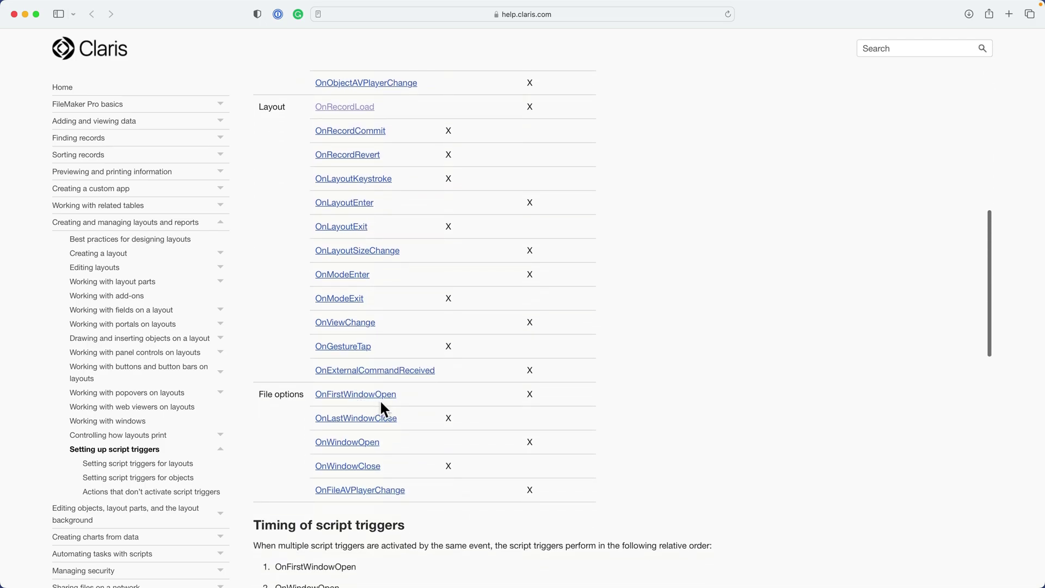
{"action": "scroll", "coordinate": [381, 404], "scroll_direction": "up", "scroll_amount": 8}
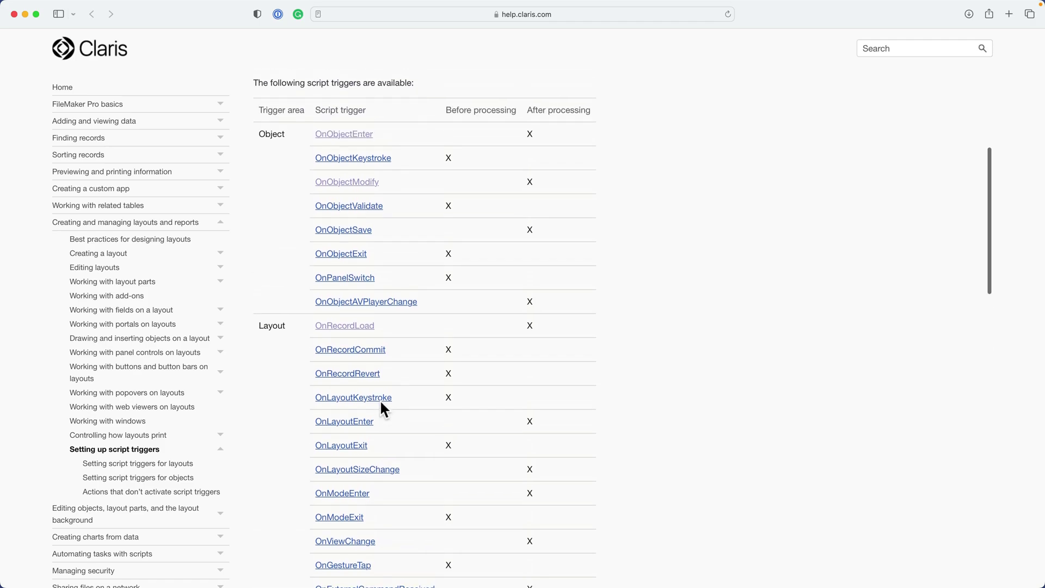
{"action": "scroll", "coordinate": [382, 405], "scroll_direction": "down", "scroll_amount": 2}
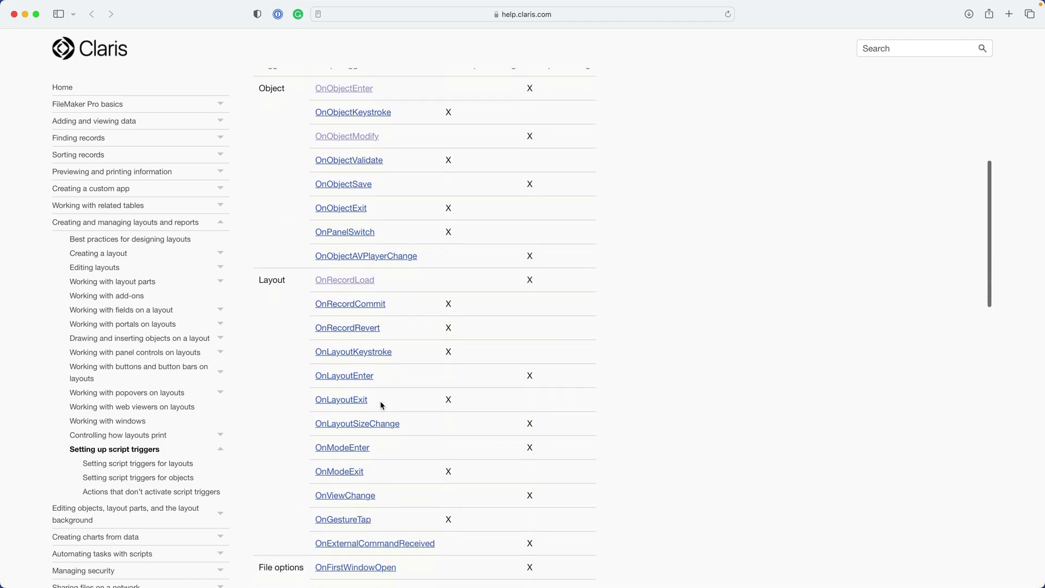
{"action": "scroll", "coordinate": [381, 404], "scroll_direction": "down", "scroll_amount": 15}
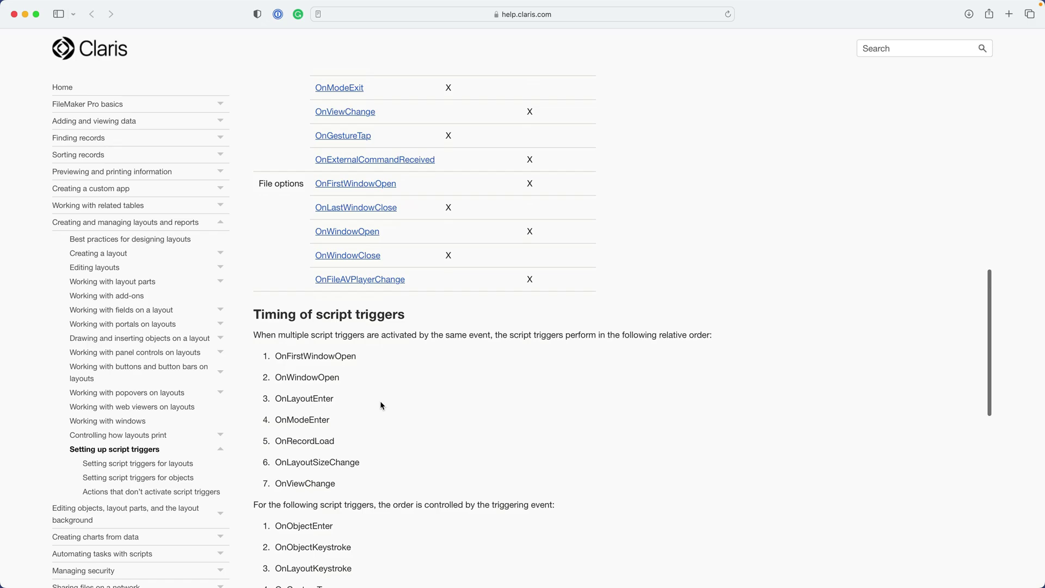
{"action": "scroll", "coordinate": [382, 404], "scroll_direction": "down", "scroll_amount": 2}
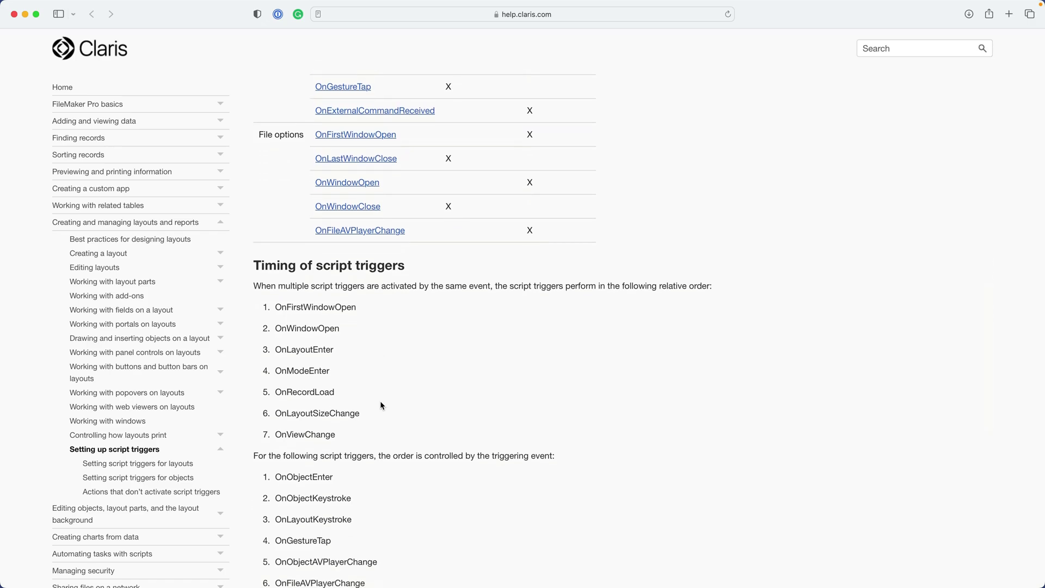
{"action": "scroll", "coordinate": [381, 406], "scroll_direction": "down", "scroll_amount": 3}
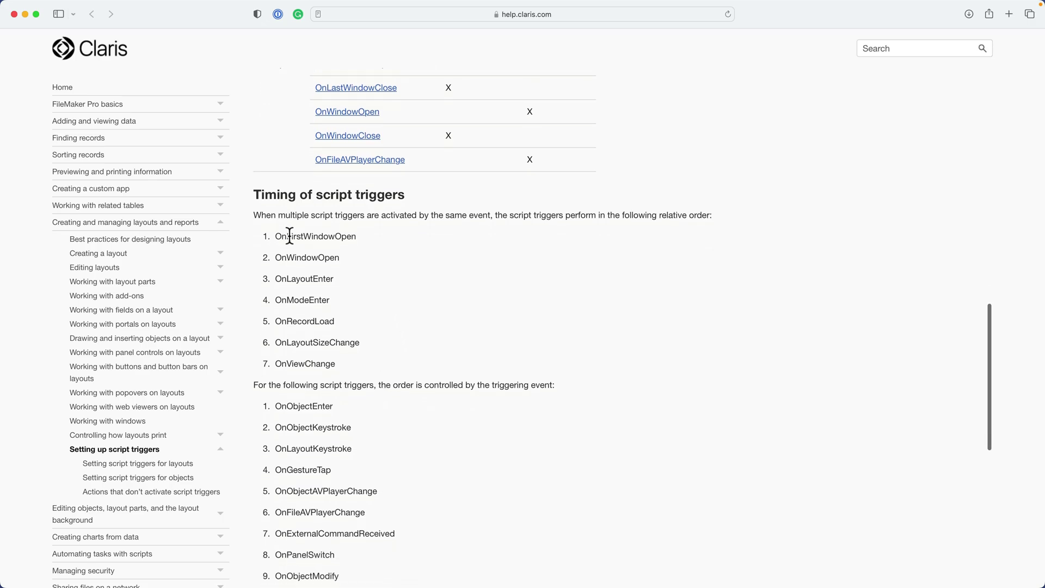
{"action": "scroll", "coordinate": [289, 236], "scroll_direction": "down", "scroll_amount": 2}
{"action": "scroll", "coordinate": [290, 235], "scroll_direction": "down", "scroll_amount": 8}
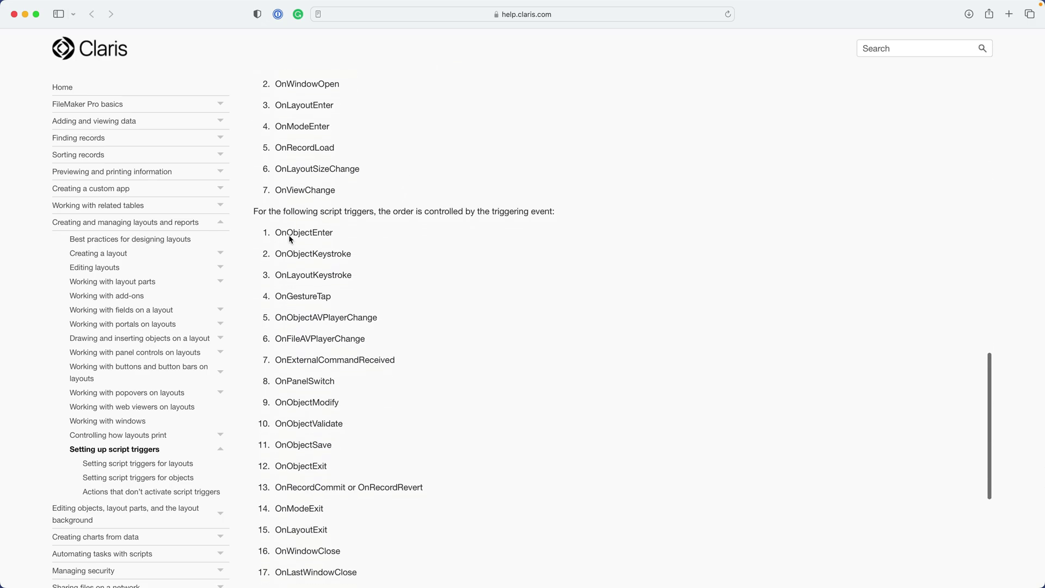
{"action": "scroll", "coordinate": [289, 239], "scroll_direction": "up", "scroll_amount": 4}
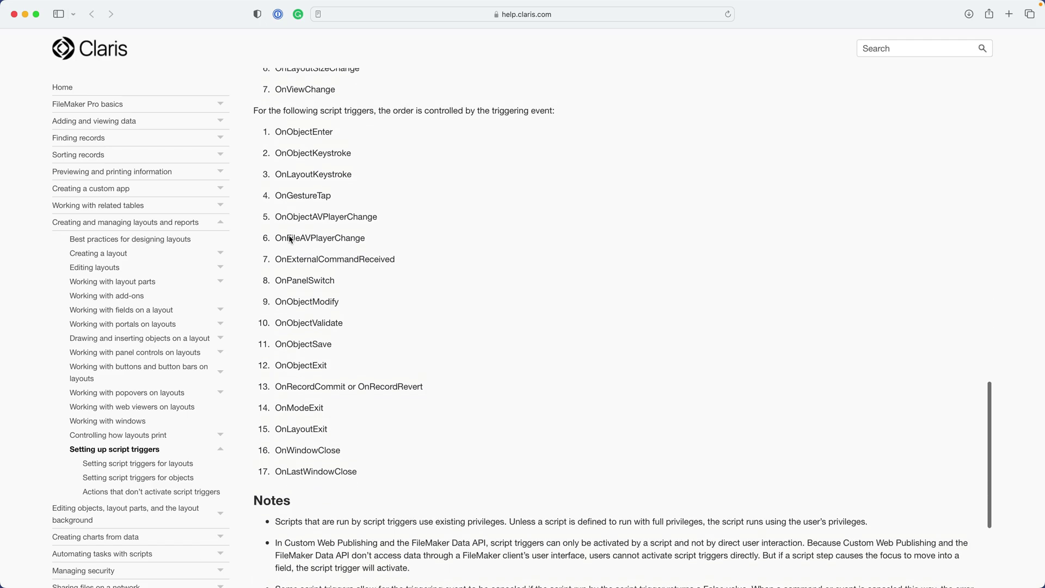
{"action": "scroll", "coordinate": [290, 239], "scroll_direction": "up", "scroll_amount": 3}
{"action": "scroll", "coordinate": [289, 240], "scroll_direction": "down", "scroll_amount": 6}
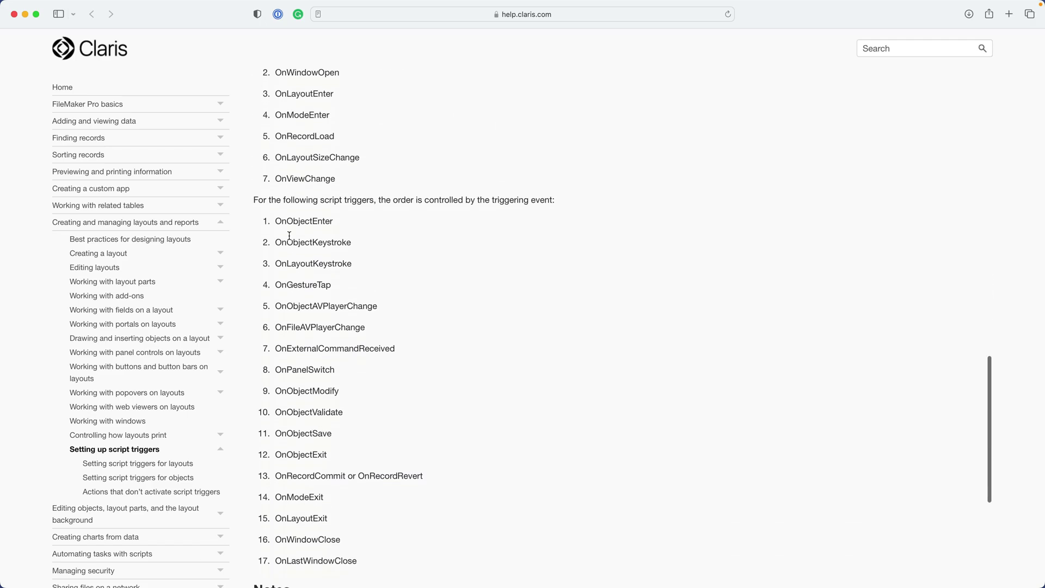
{"action": "scroll", "coordinate": [290, 238], "scroll_direction": "up", "scroll_amount": 5}
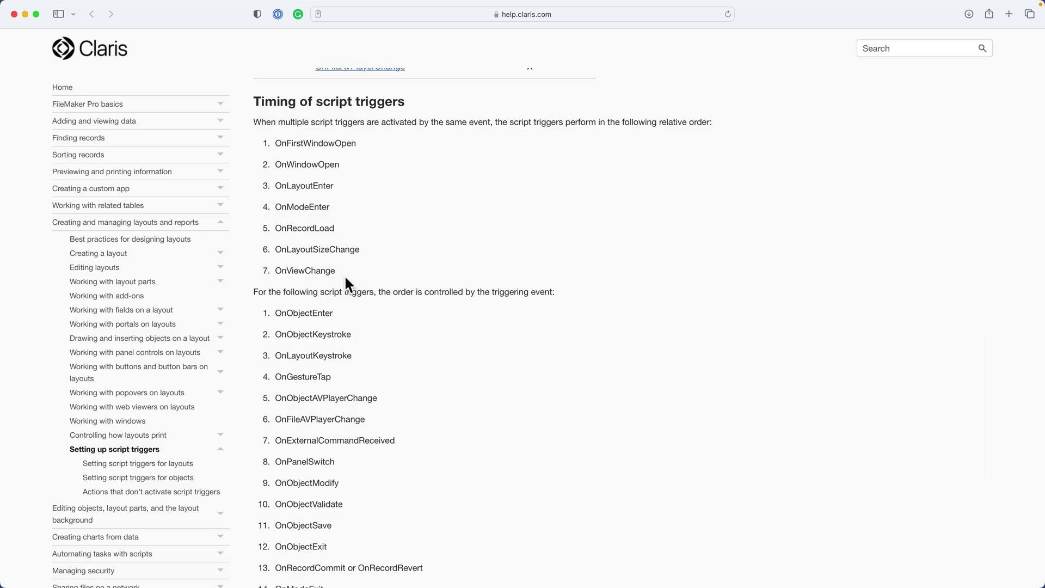
{"action": "scroll", "coordinate": [346, 284], "scroll_direction": "down", "scroll_amount": 5}
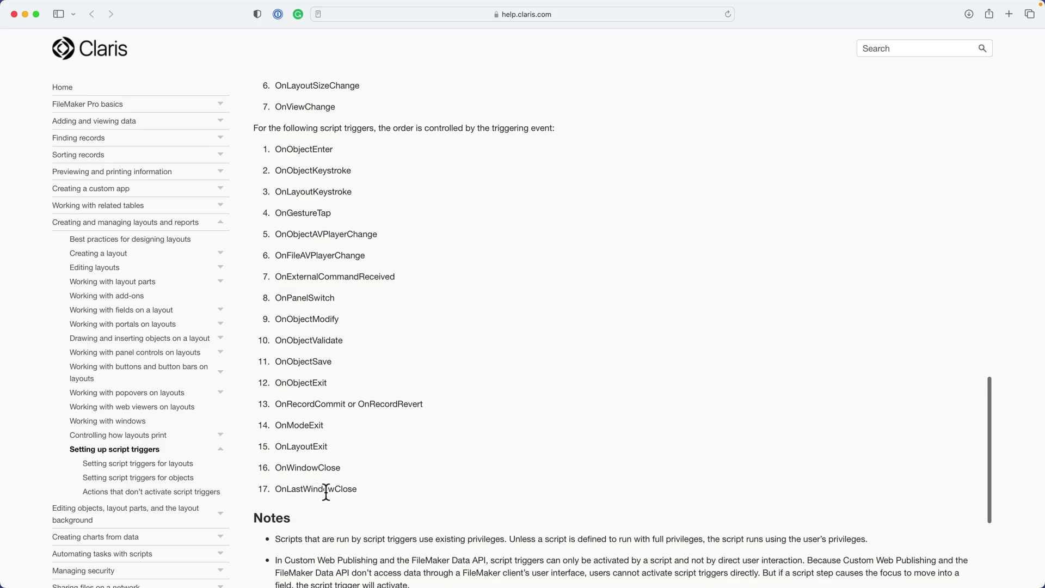
{"action": "scroll", "coordinate": [329, 334], "scroll_direction": "up", "scroll_amount": 5}
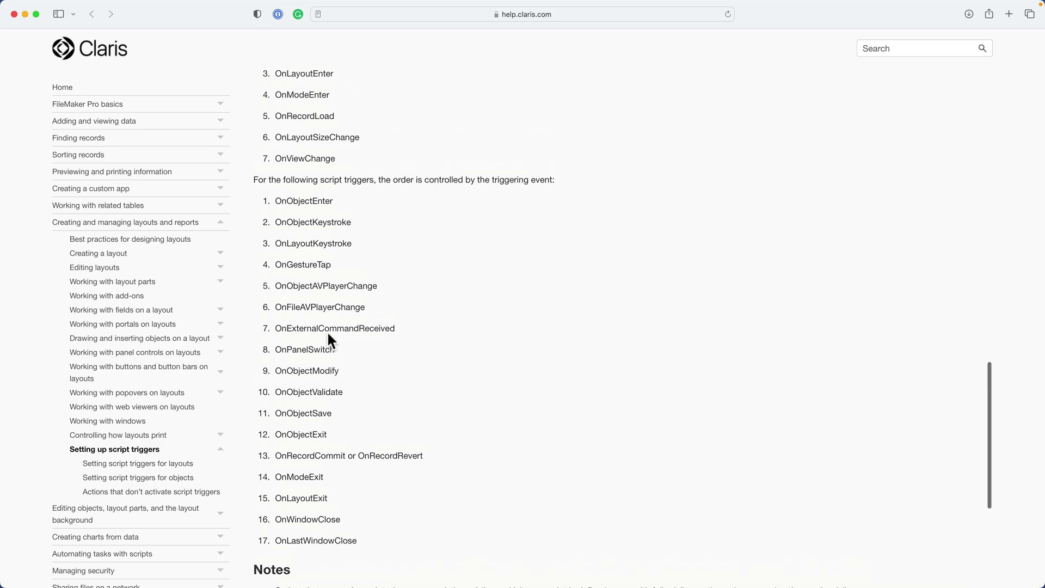
{"action": "scroll", "coordinate": [328, 334], "scroll_direction": "down", "scroll_amount": 3}
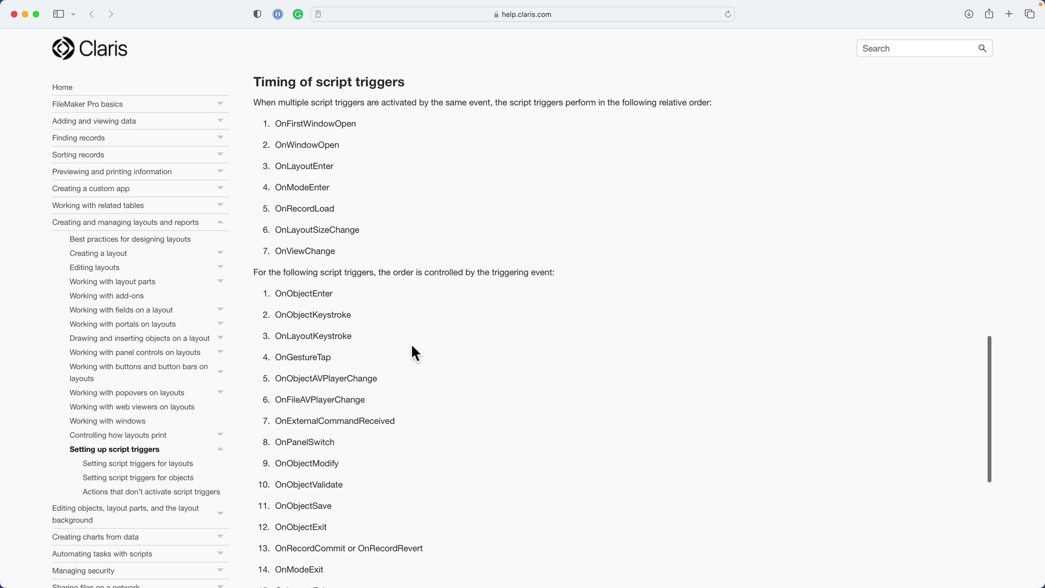
{"action": "scroll", "coordinate": [402, 421], "scroll_direction": "down", "scroll_amount": 1}
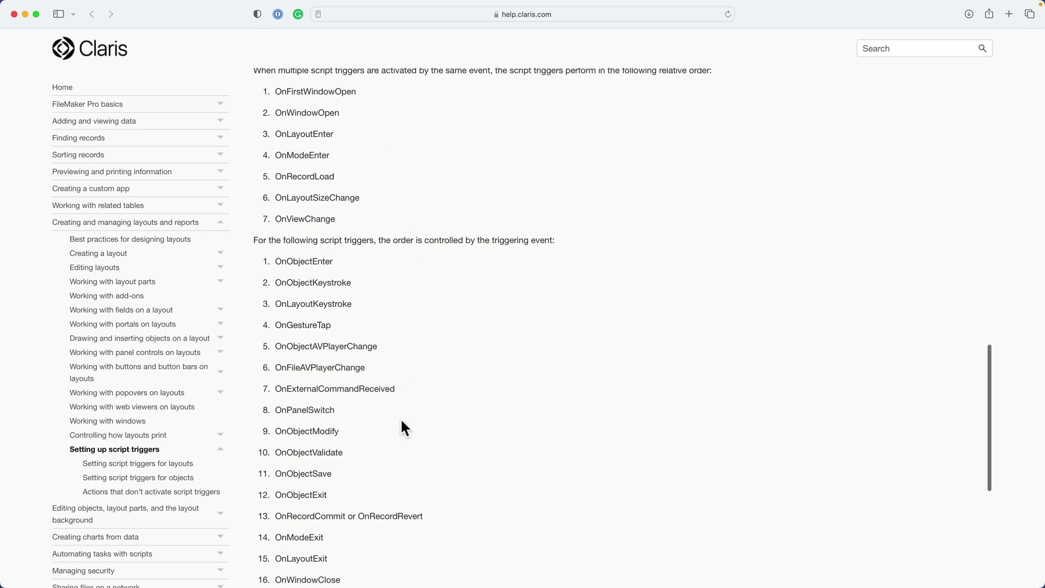
{"action": "scroll", "coordinate": [402, 421], "scroll_direction": "down", "scroll_amount": 2}
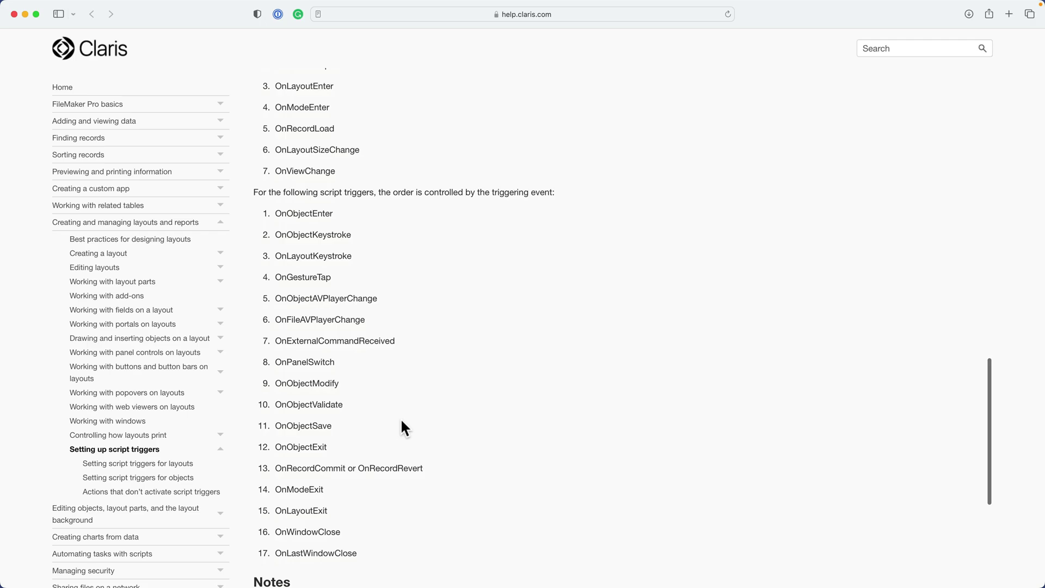
{"action": "scroll", "coordinate": [402, 421], "scroll_direction": "down", "scroll_amount": 1}
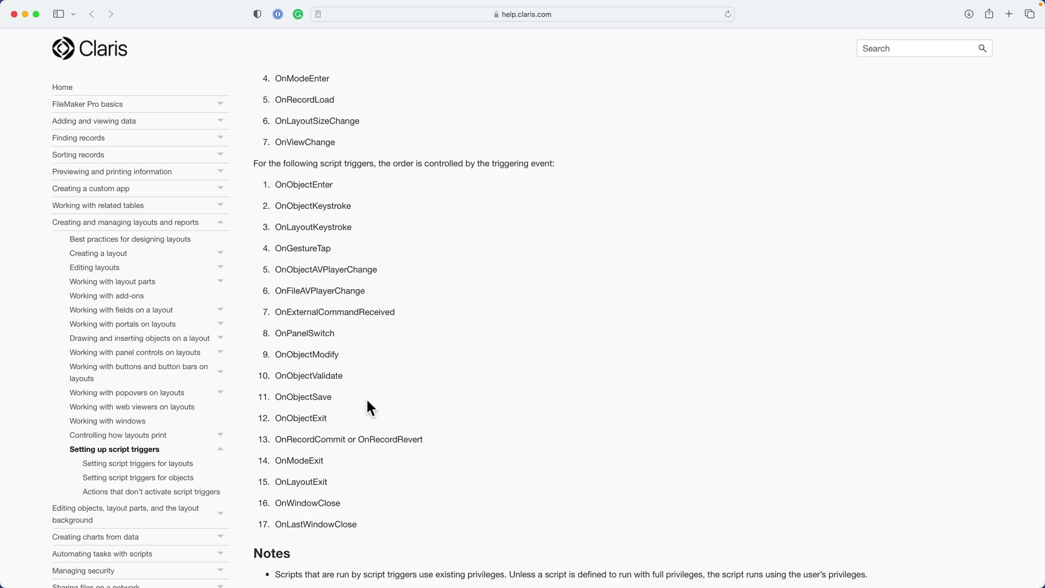
{"action": "scroll", "coordinate": [367, 403], "scroll_direction": "up", "scroll_amount": 12}
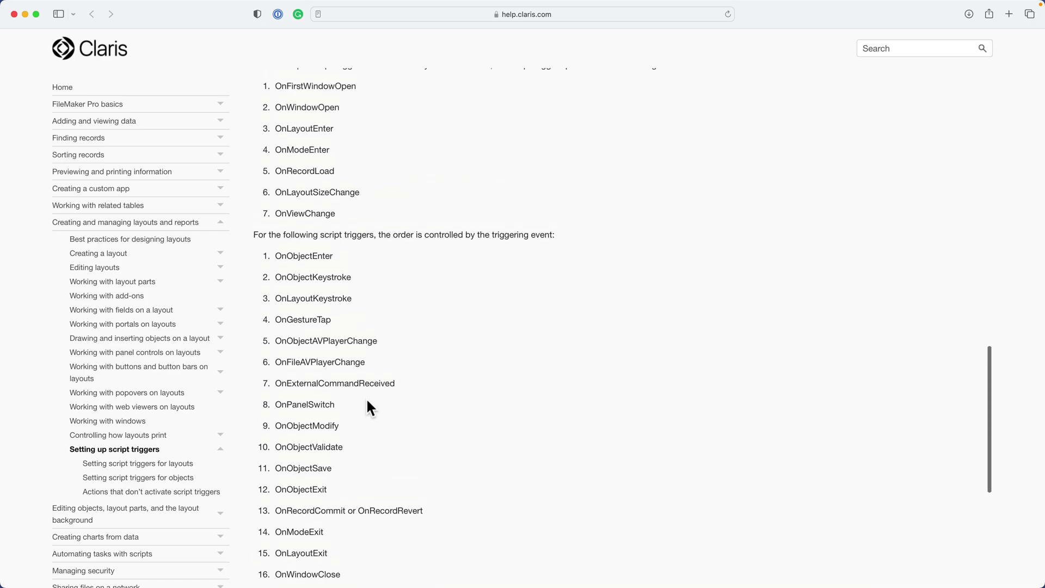
{"action": "scroll", "coordinate": [366, 398], "scroll_direction": "up", "scroll_amount": 8}
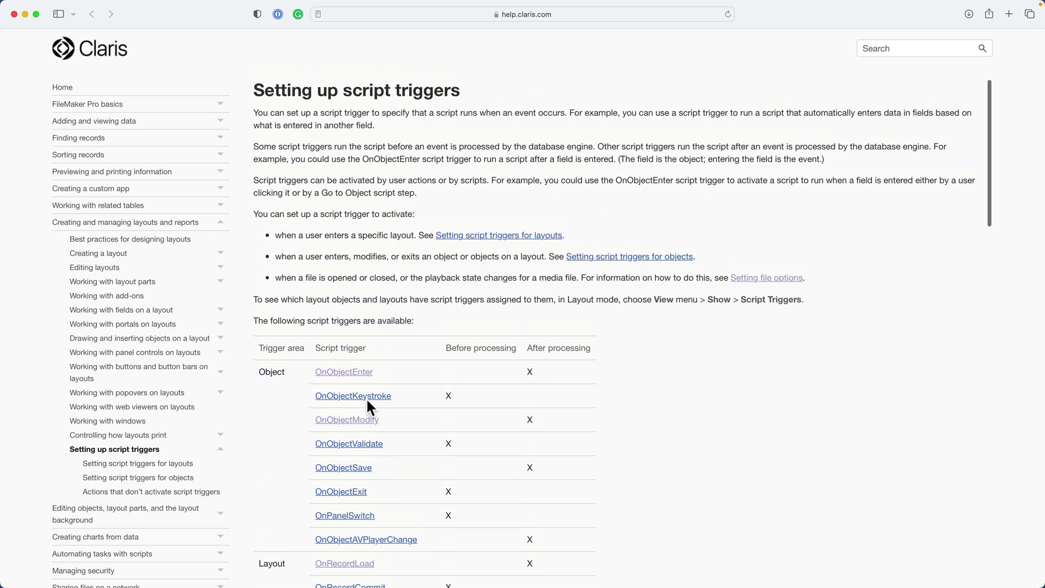
{"action": "scroll", "coordinate": [366, 397], "scroll_direction": "down", "scroll_amount": 3}
{"action": "scroll", "coordinate": [368, 404], "scroll_direction": "down", "scroll_amount": 2}
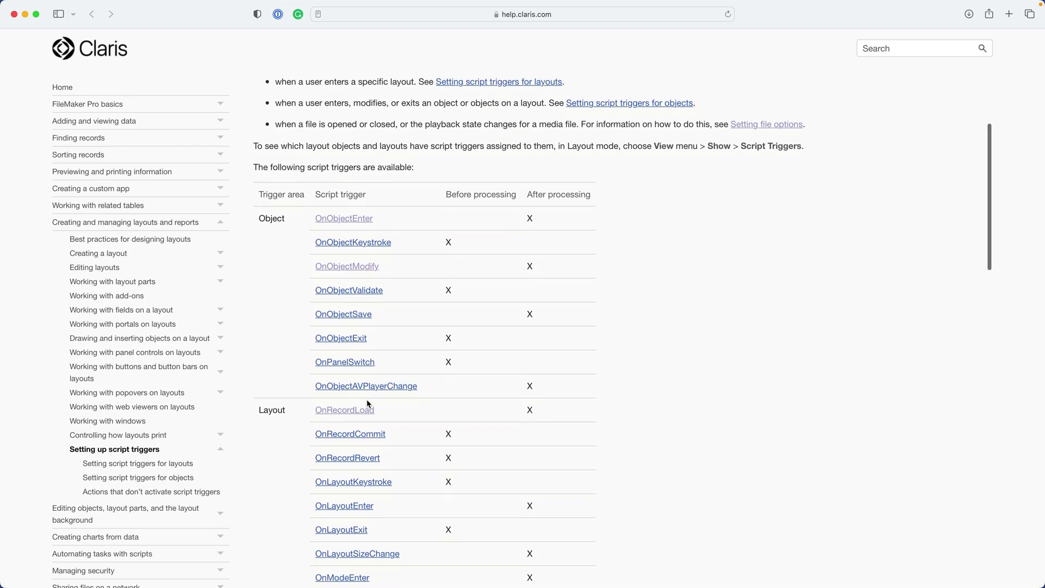
{"action": "scroll", "coordinate": [368, 404], "scroll_direction": "down", "scroll_amount": 2}
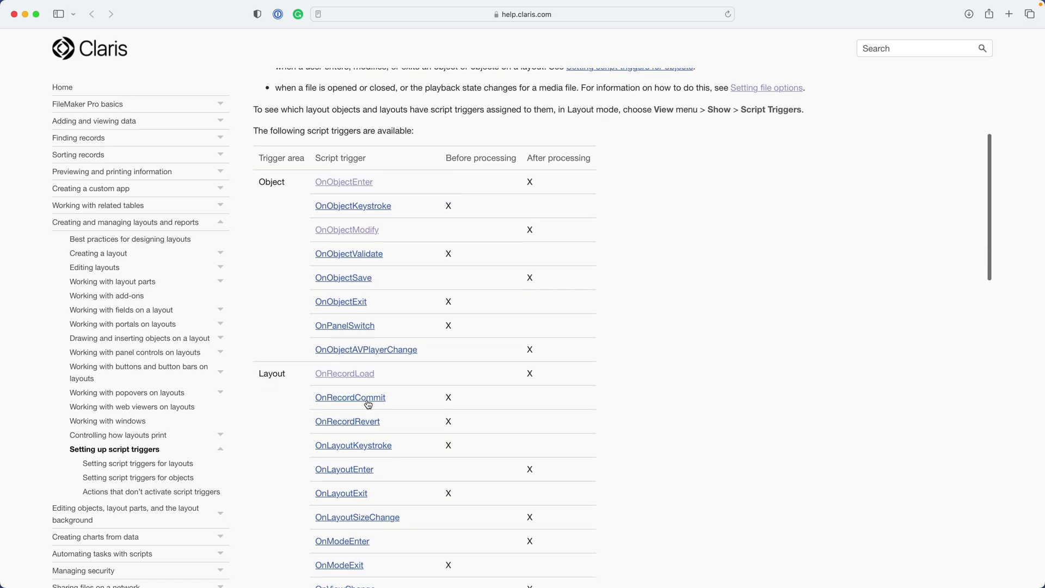
{"action": "scroll", "coordinate": [368, 404], "scroll_direction": "down", "scroll_amount": 3}
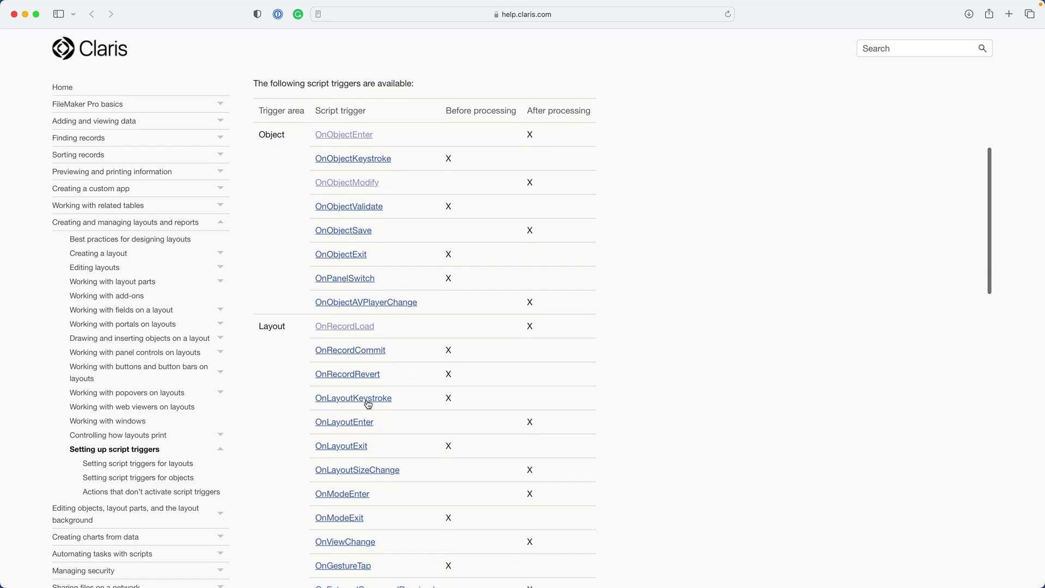
{"action": "scroll", "coordinate": [368, 404], "scroll_direction": "down", "scroll_amount": 10}
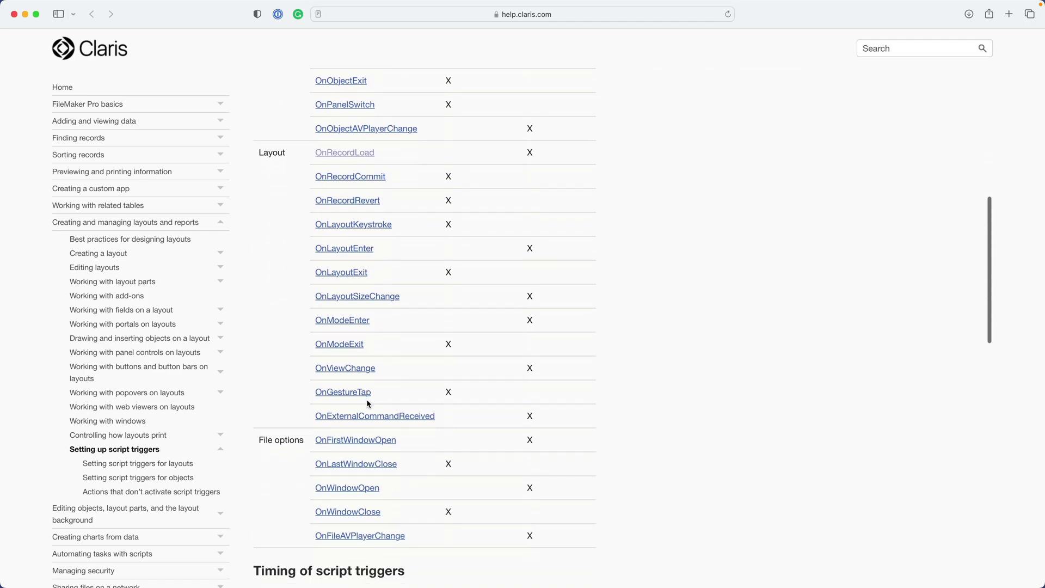
{"action": "scroll", "coordinate": [367, 401], "scroll_direction": "down", "scroll_amount": 6}
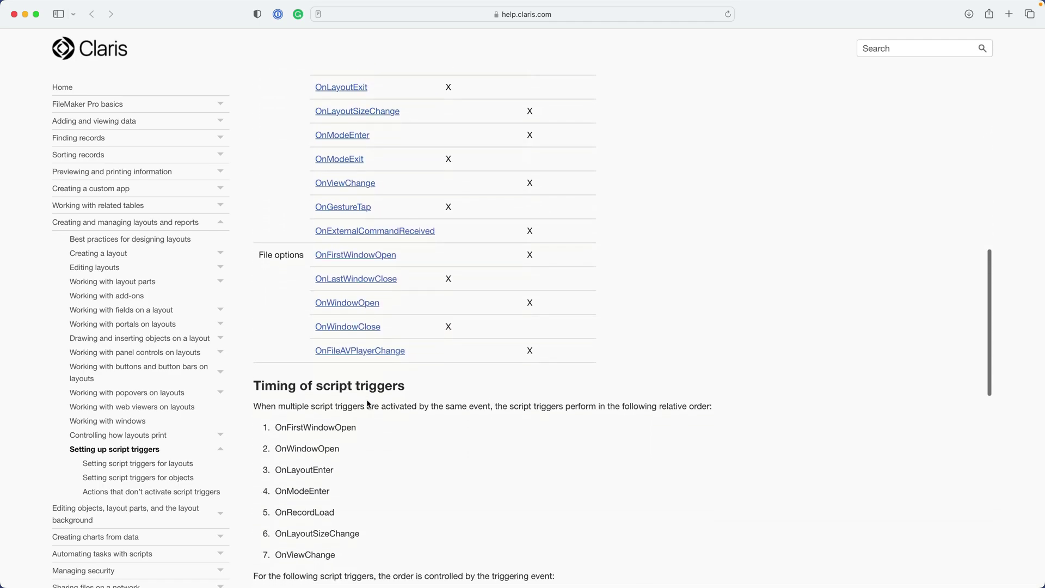
{"action": "scroll", "coordinate": [367, 400], "scroll_direction": "up", "scroll_amount": 9}
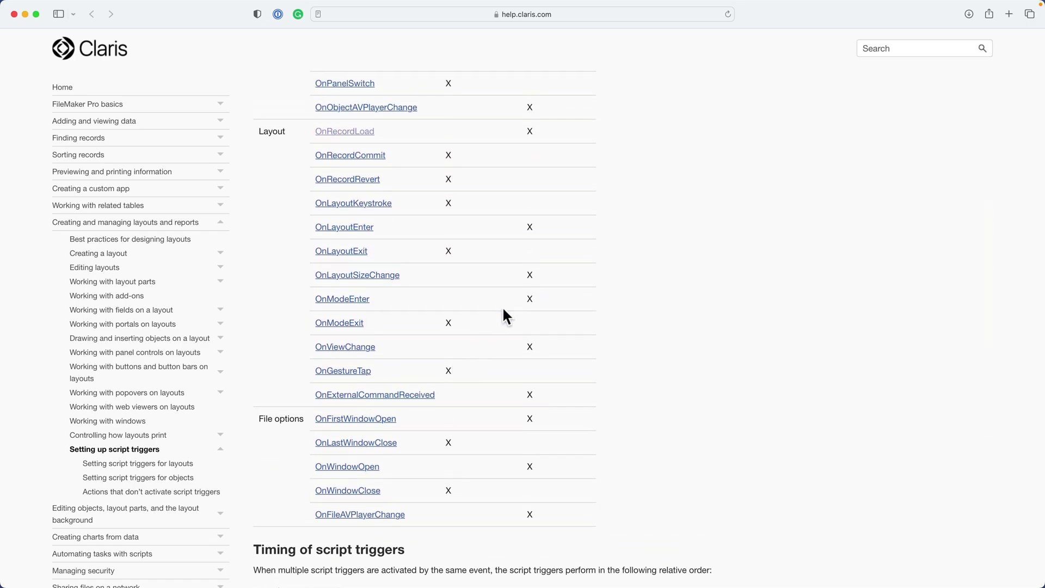
{"action": "scroll", "coordinate": [503, 309], "scroll_direction": "down", "scroll_amount": 20}
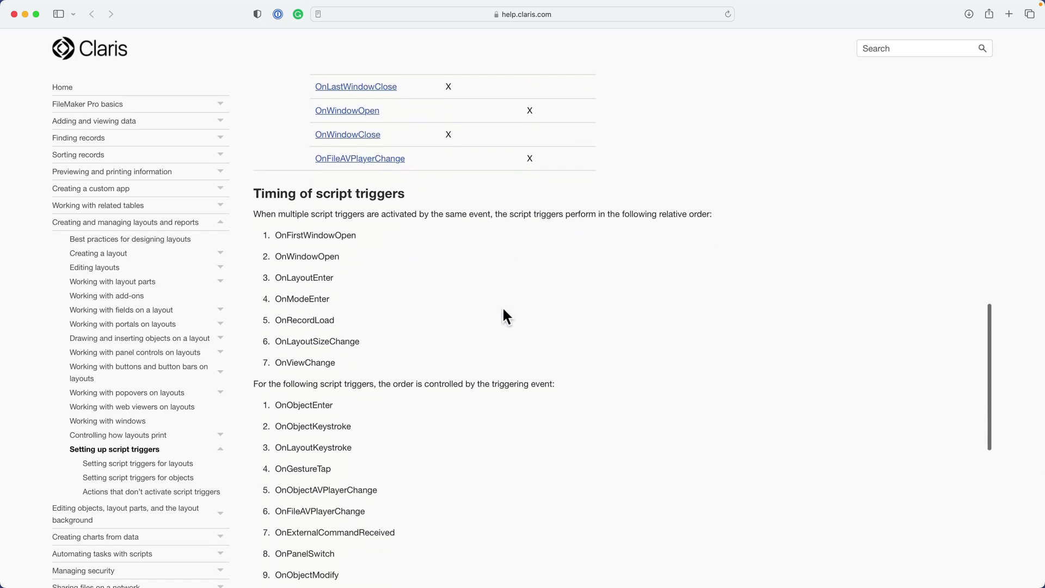
{"action": "scroll", "coordinate": [504, 312], "scroll_direction": "down", "scroll_amount": 16}
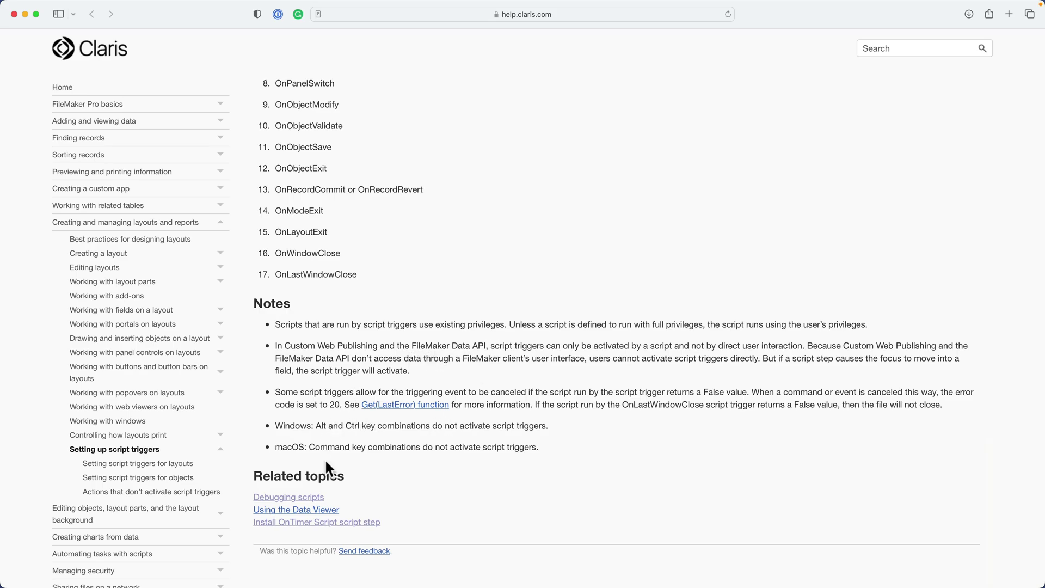
{"action": "scroll", "coordinate": [458, 455], "scroll_direction": "up", "scroll_amount": 15}
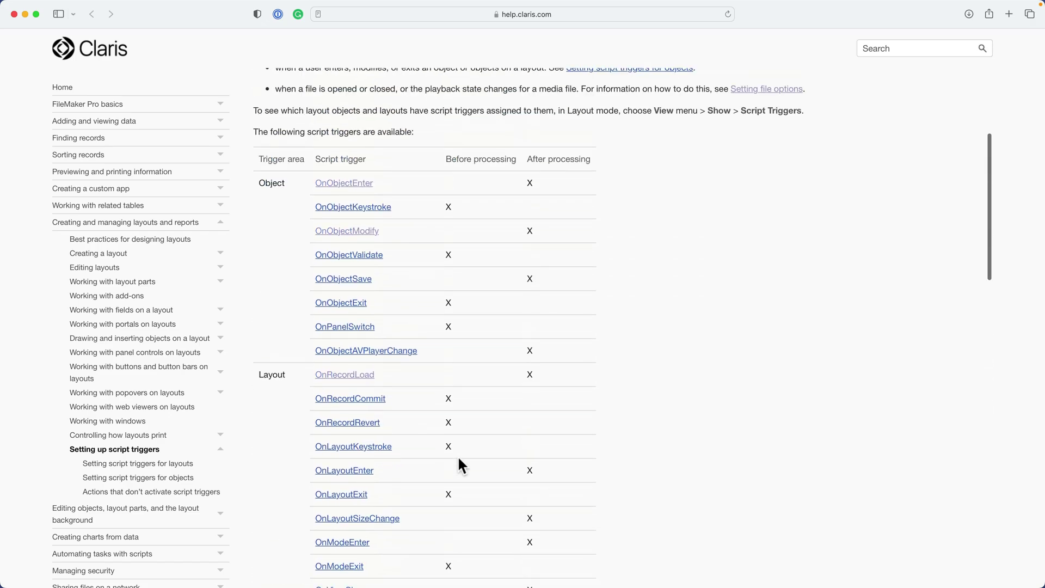
{"action": "scroll", "coordinate": [459, 459], "scroll_direction": "up", "scroll_amount": 5}
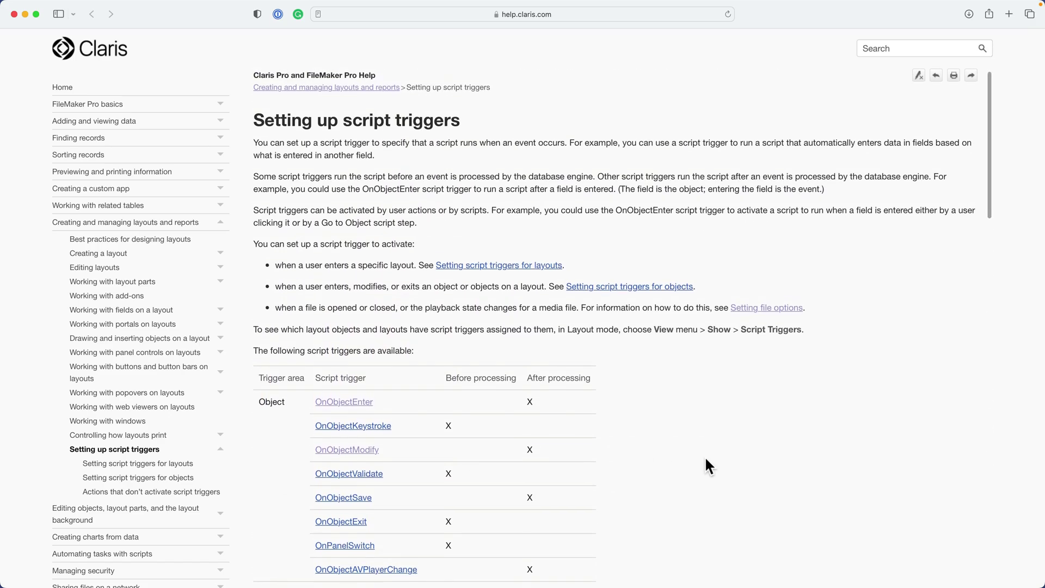